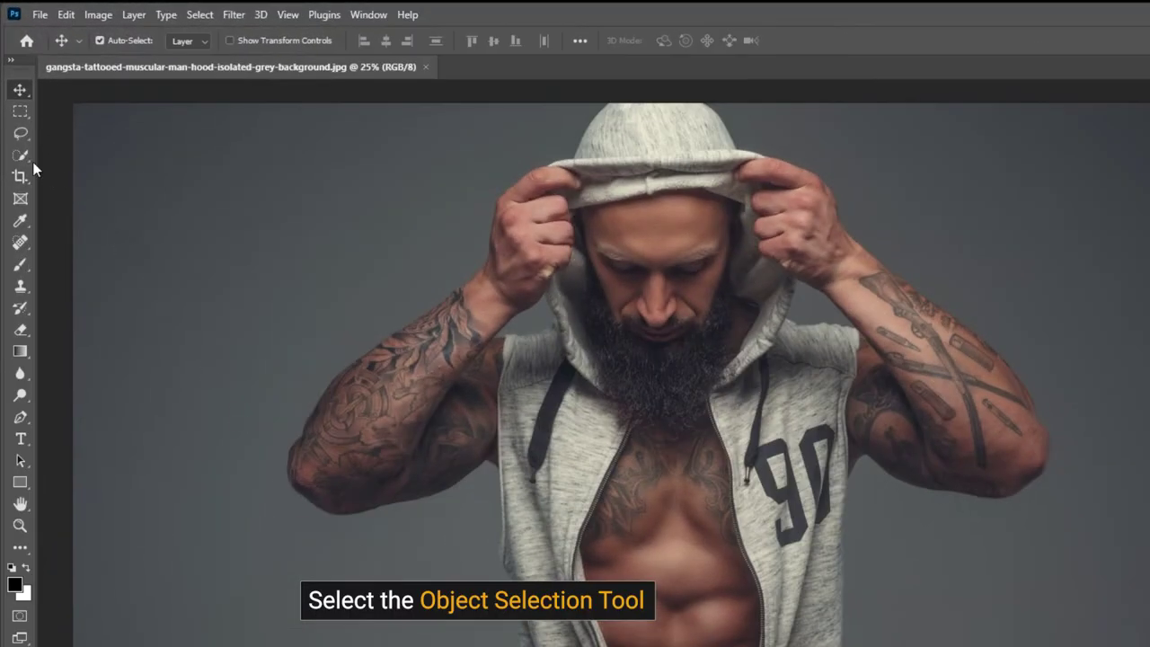
# Step: Box-select the hooded man with Object Selection, then switch to Quick Selection to refine the outline
pyautogui.click(29, 160)
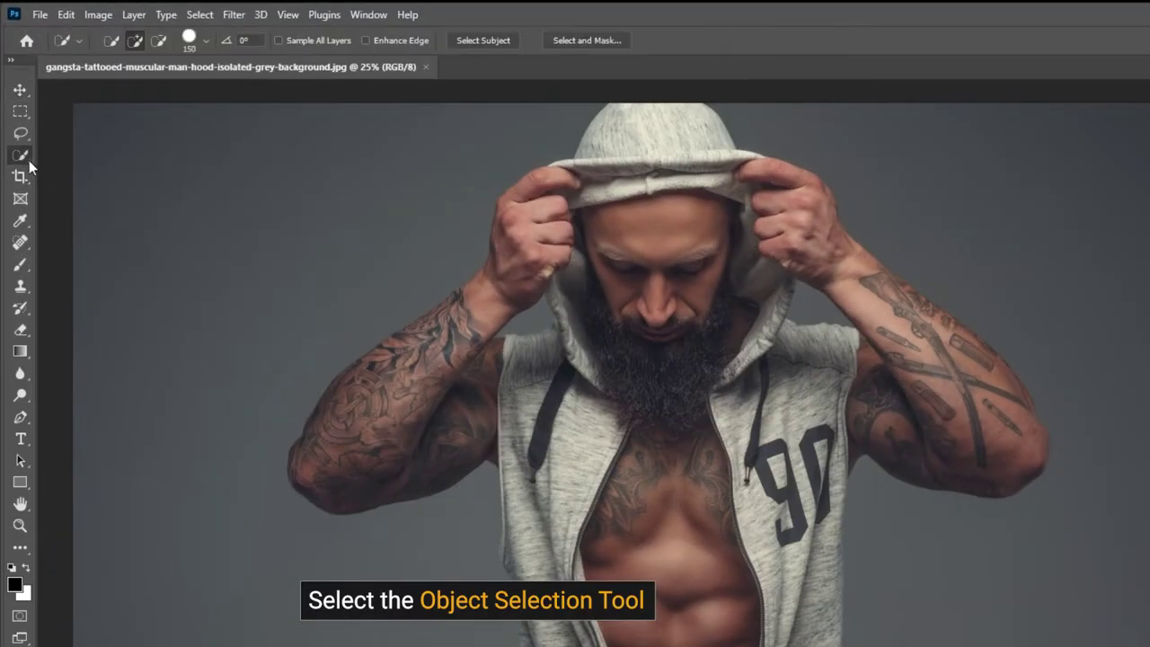
pyautogui.click(86, 160)
pyautogui.hotkey('shift', 'w')
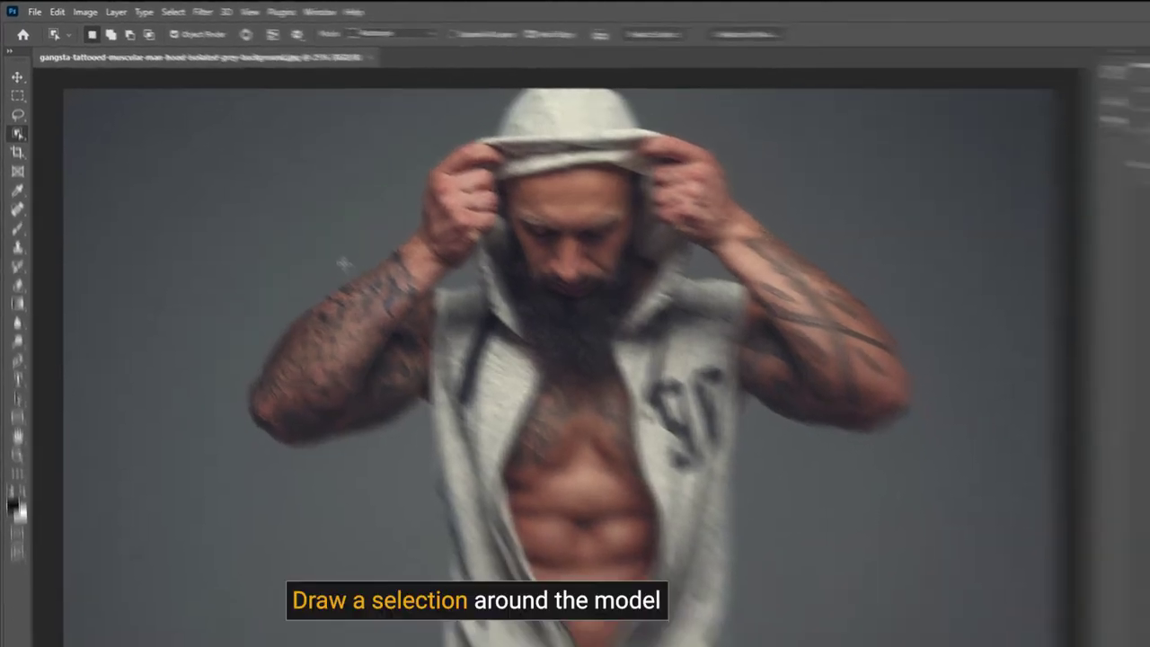
pyautogui.moveTo(136, 90)
pyautogui.mouseDown()
pyautogui.moveTo(716, 617)
pyautogui.moveTo(768, 620)
pyautogui.mouseUp()
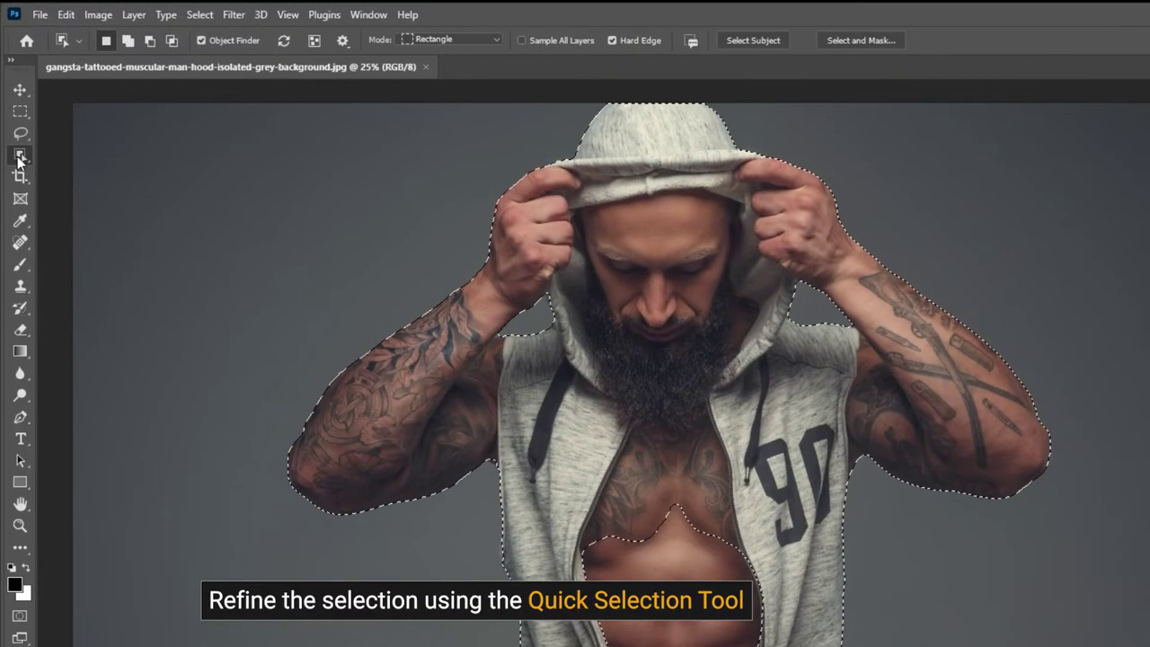
pyautogui.rightClick(15, 109)
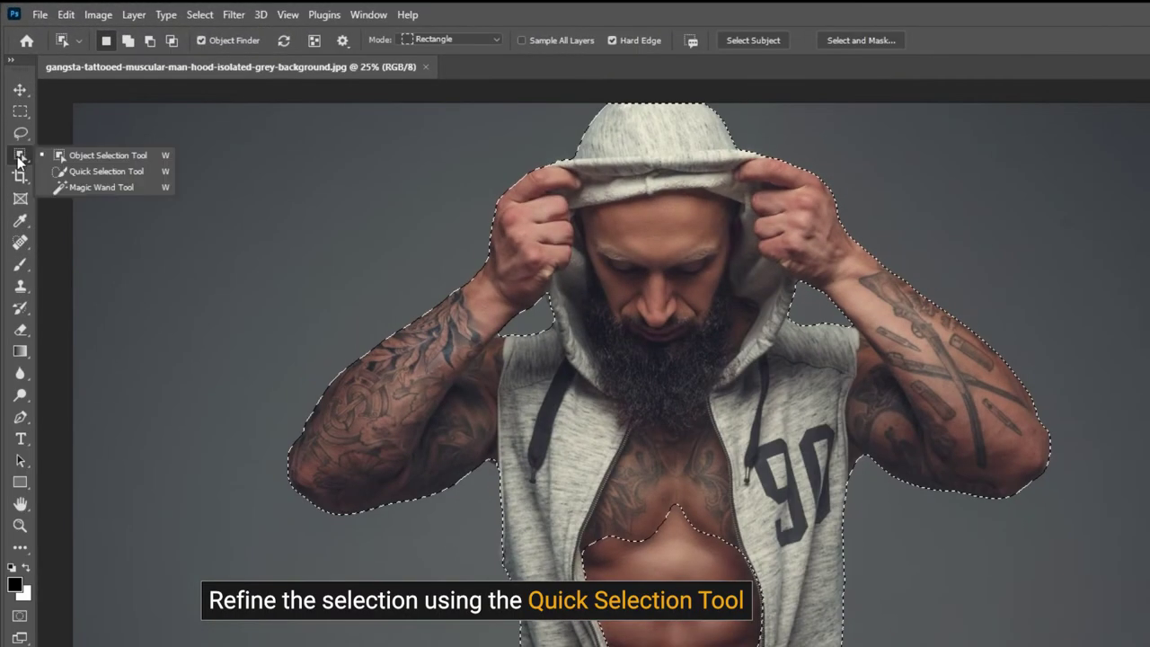
pyautogui.click(80, 174)
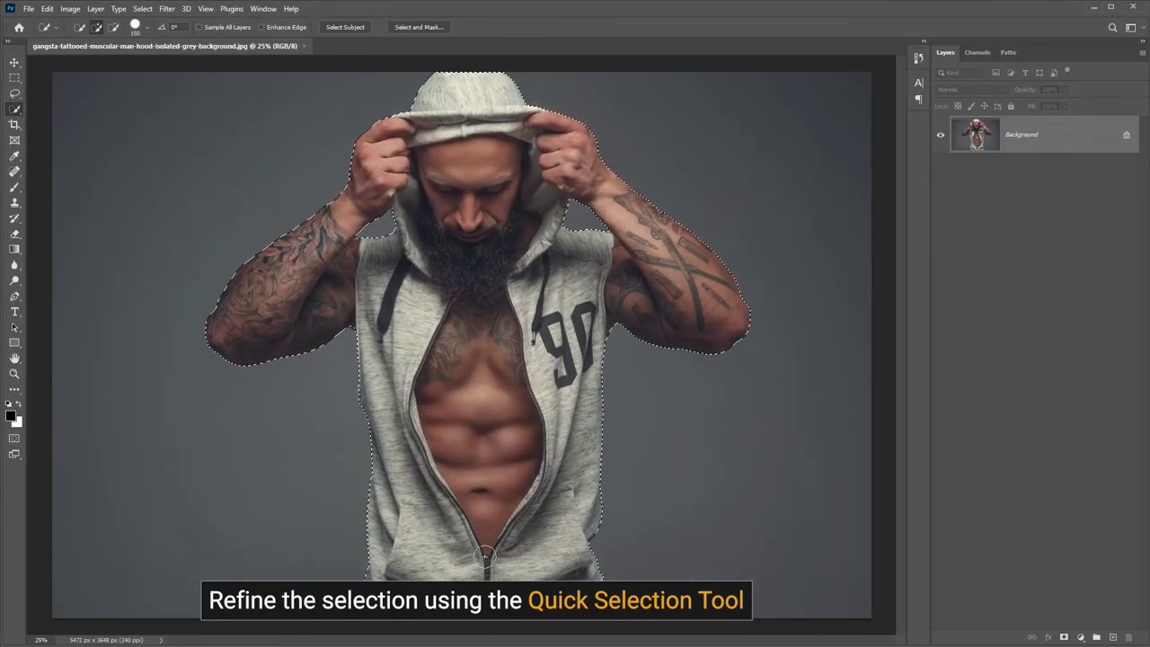
# Step: Mask out the grey background and apply the mask permanently to Layer 0
pyautogui.press('v')
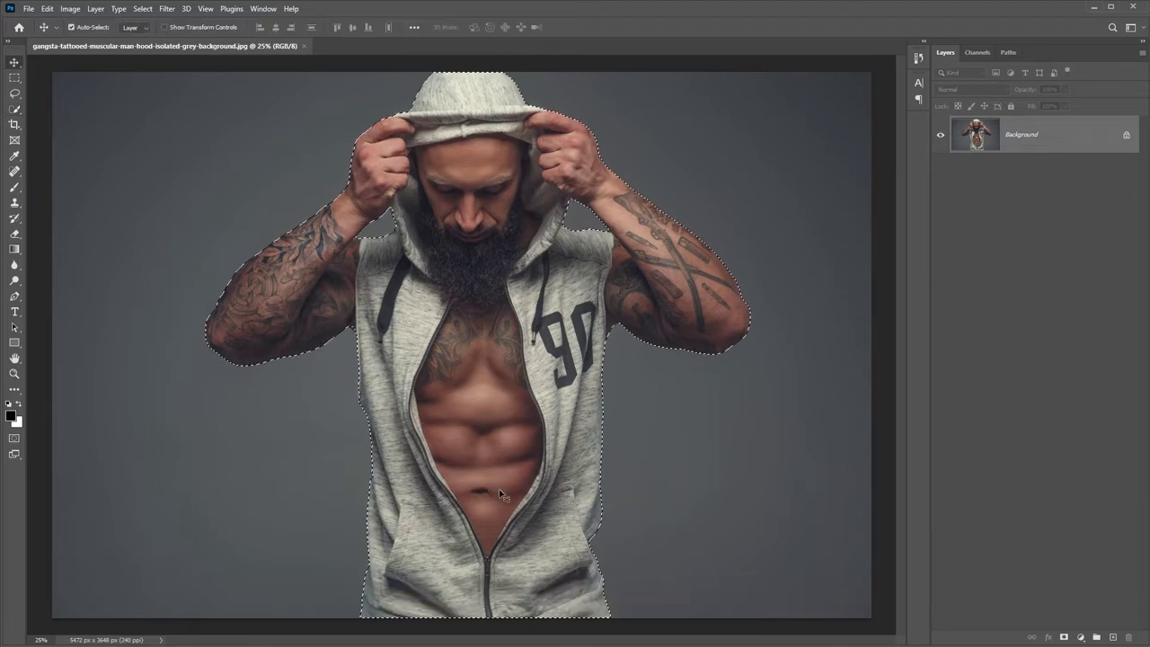
pyautogui.click(1063, 637)
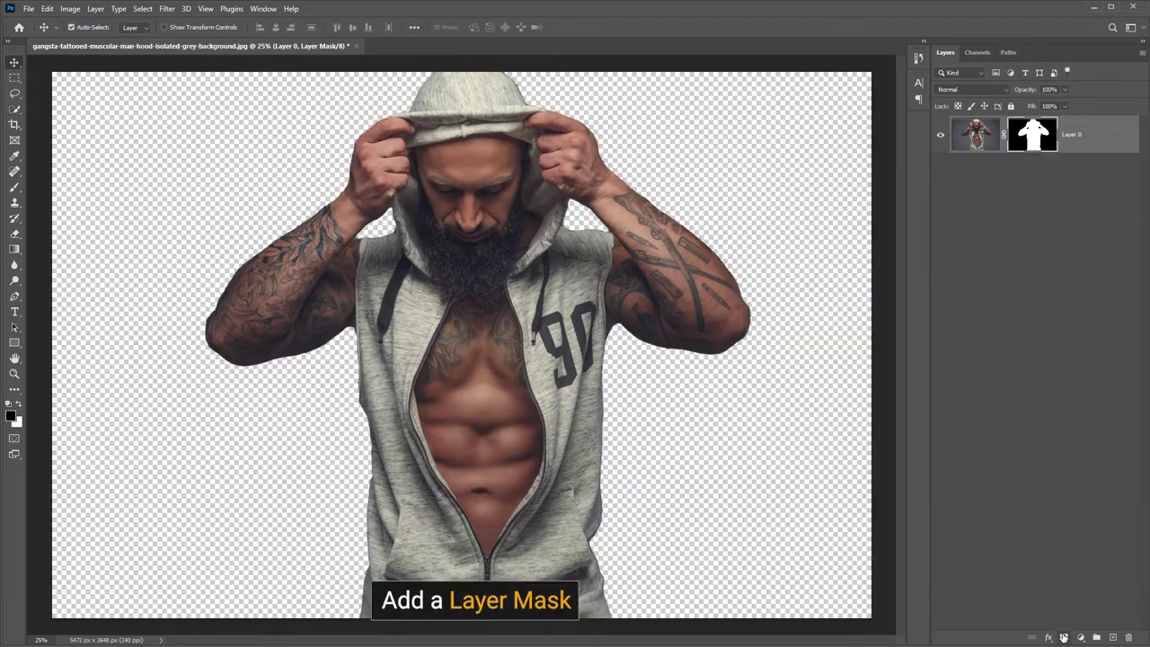
pyautogui.rightClick(1043, 144)
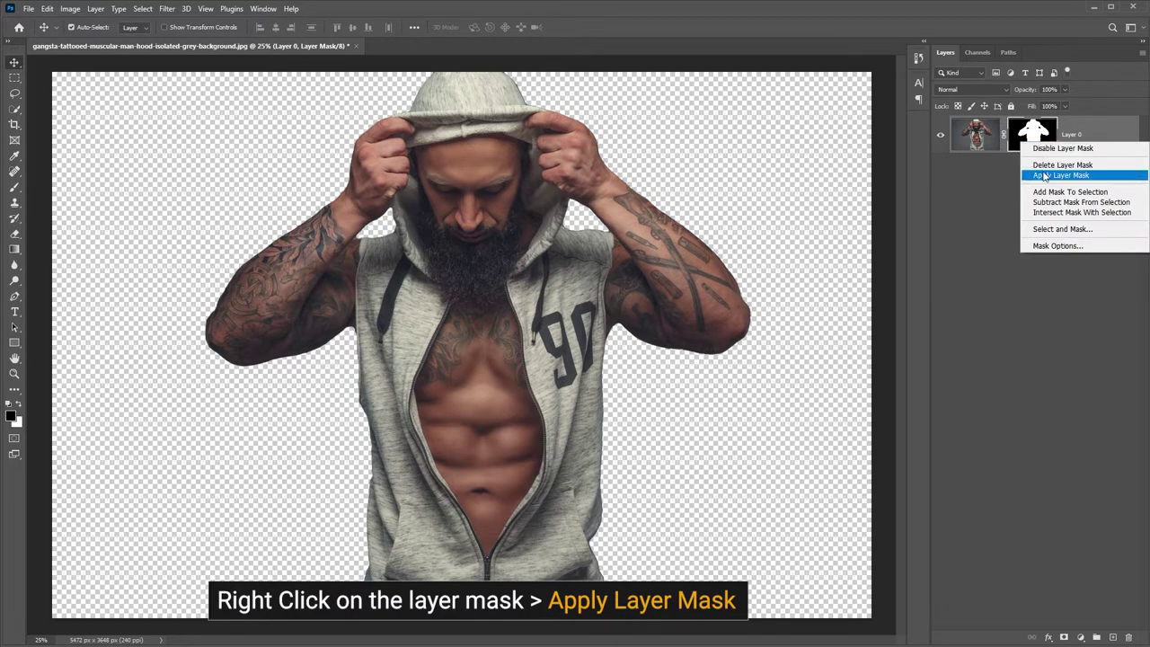
pyautogui.click(1044, 176)
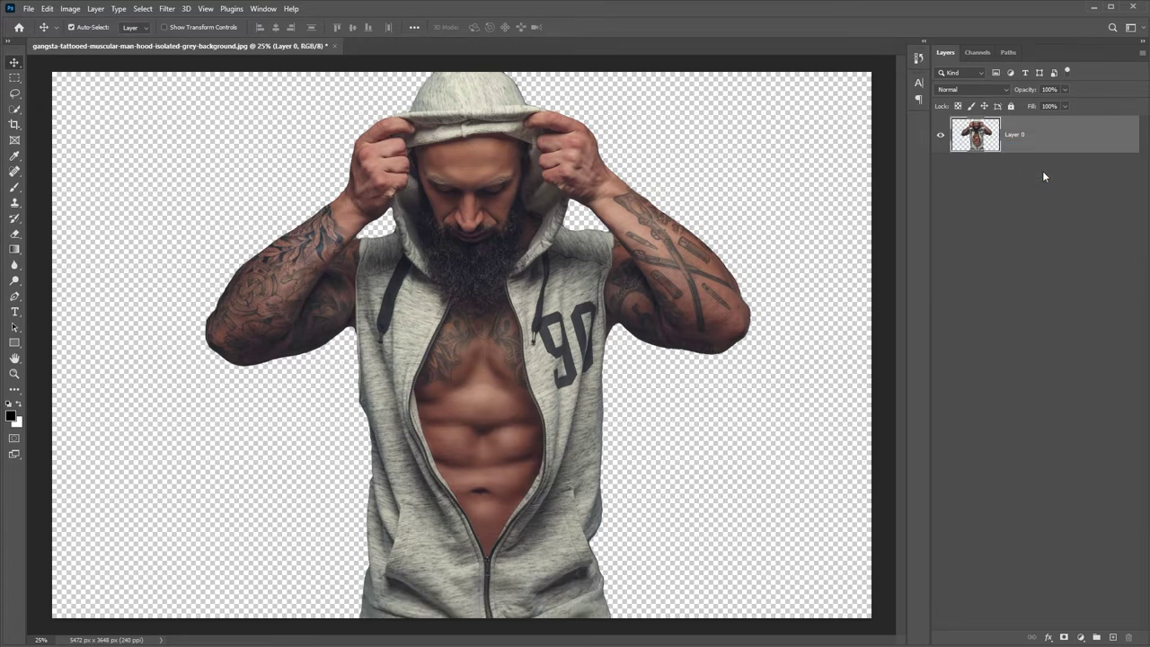
# Step: Add a white Solid Color fill layer and place it beneath Layer 0
pyautogui.click(1079, 637)
pyautogui.click(1088, 424)
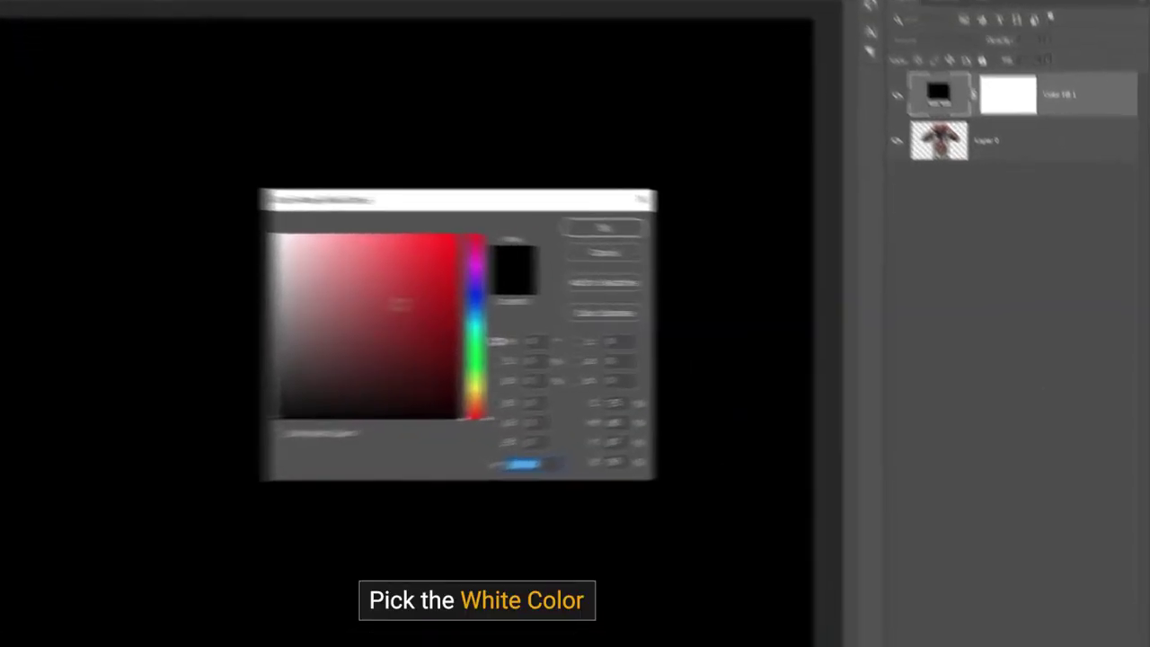
pyautogui.click(426, 251)
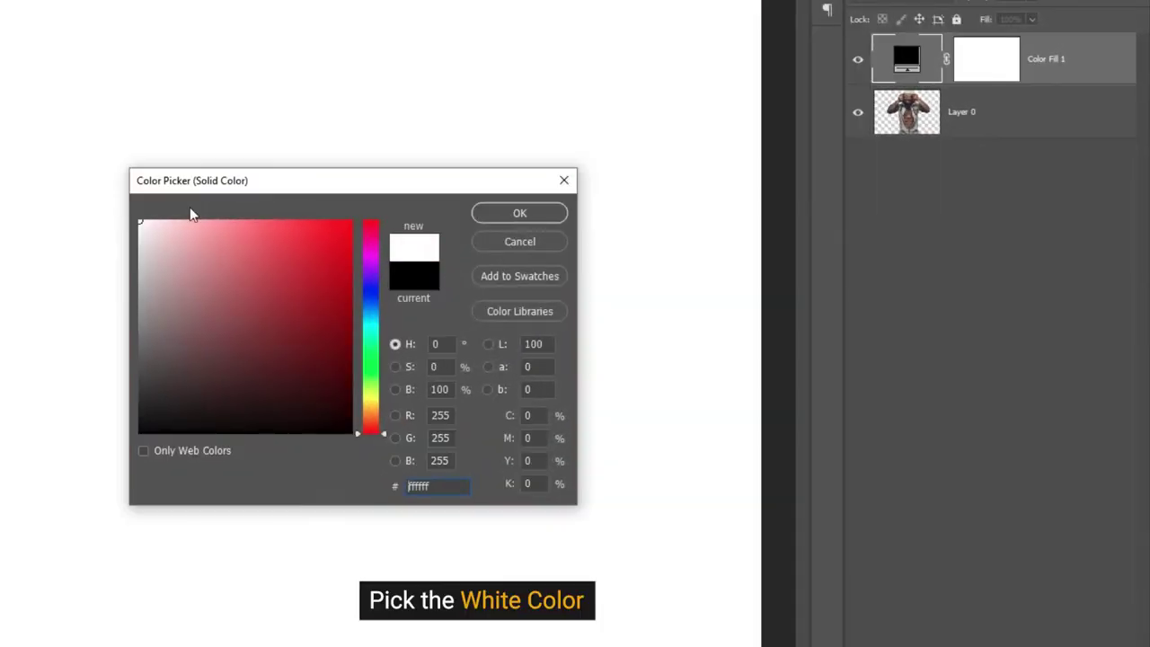
pyautogui.click(550, 219)
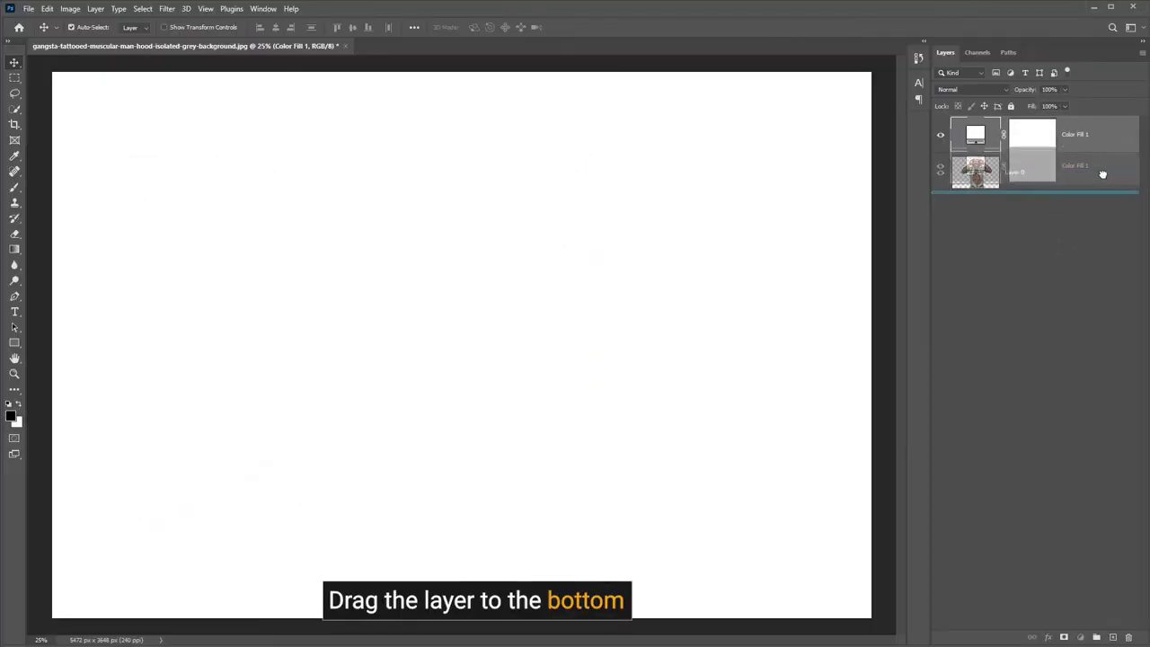
pyautogui.moveTo(1102, 145); pyautogui.dragTo(1090, 198)
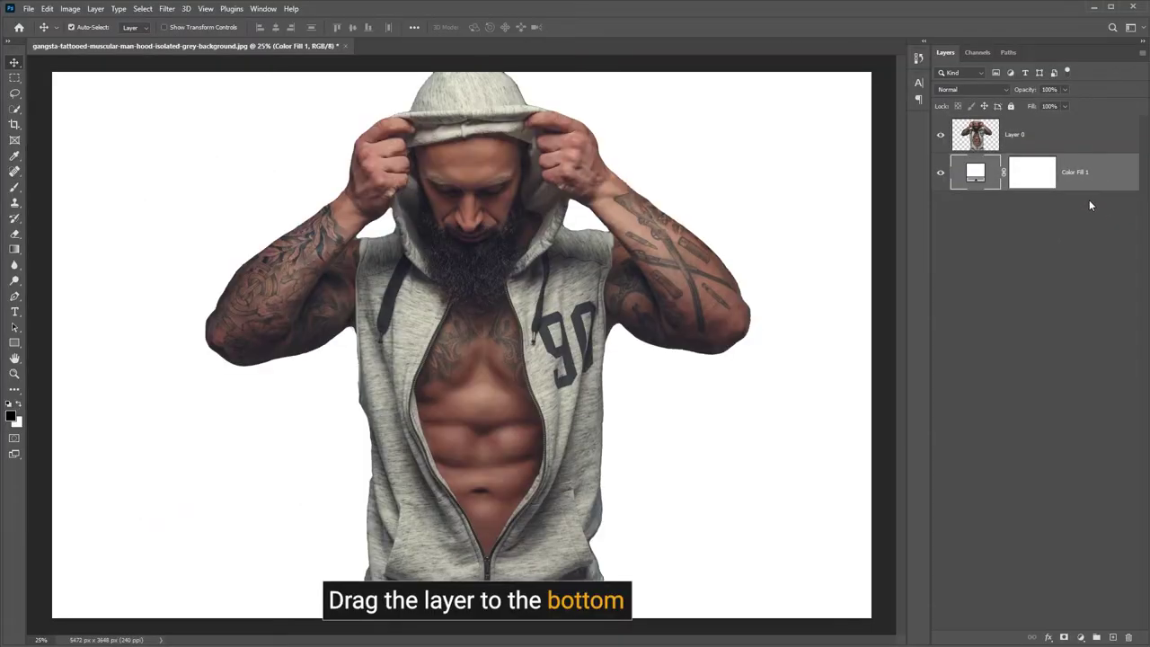
pyautogui.click(1033, 140)
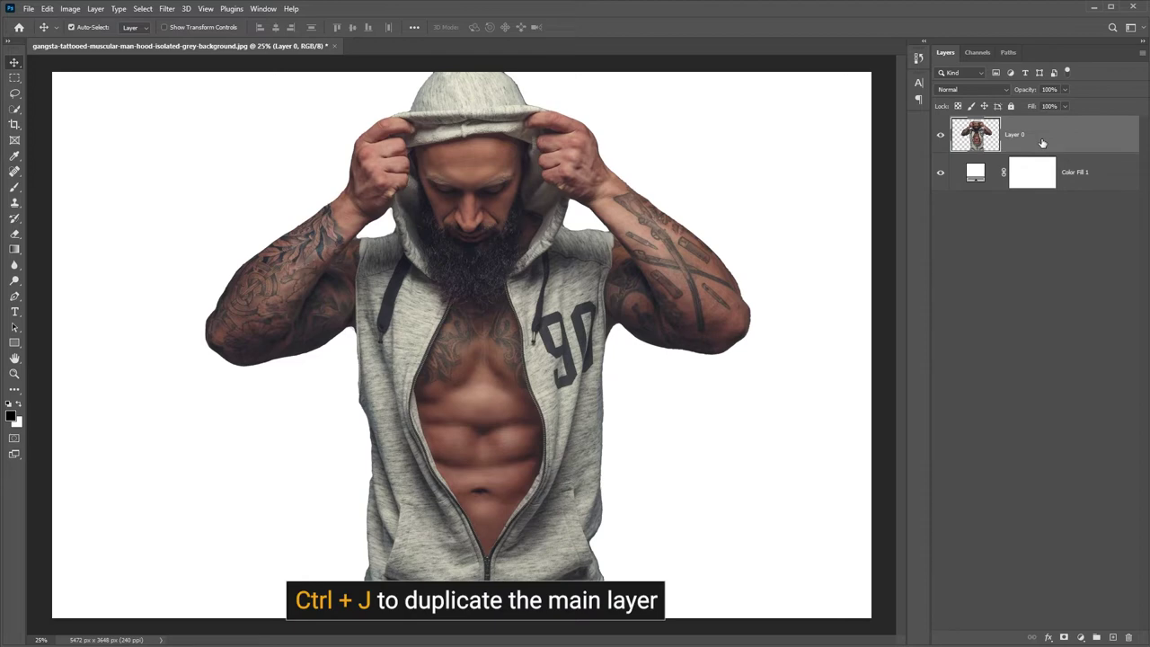
# Step: Duplicate the man as a smart object and apply Square Wave: 13 generators, wavelength 120/183, amplitude 1/44
pyautogui.hotkey('ctrl', 'j')
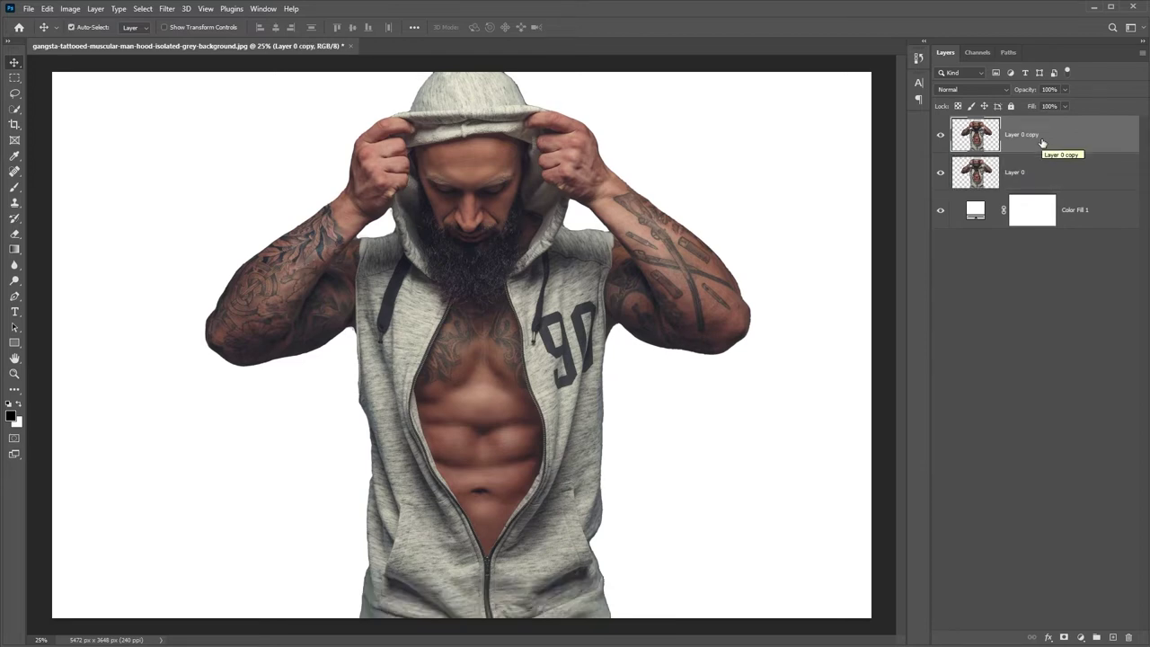
pyautogui.rightClick(1044, 142)
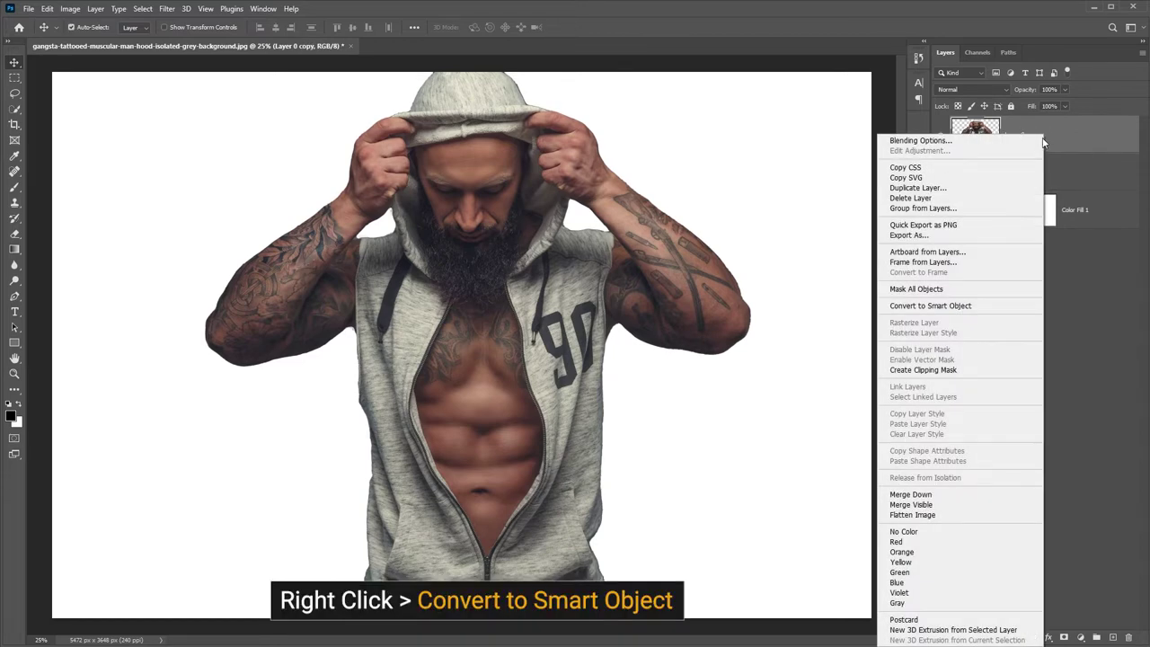
pyautogui.click(954, 306)
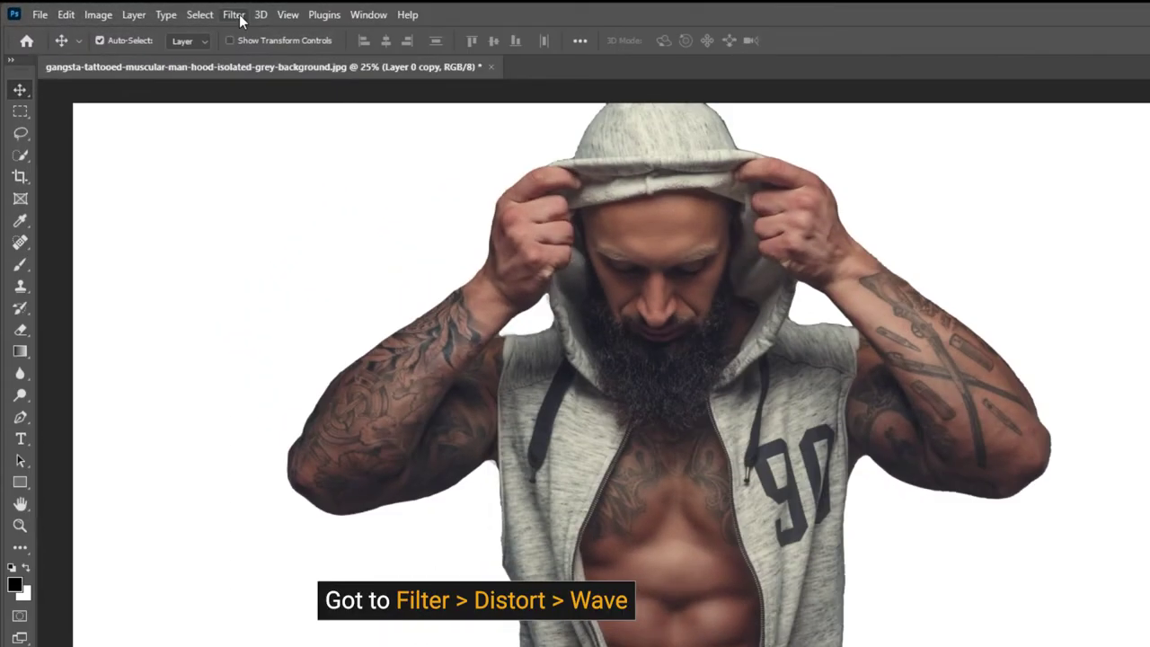
pyautogui.click(166, 8)
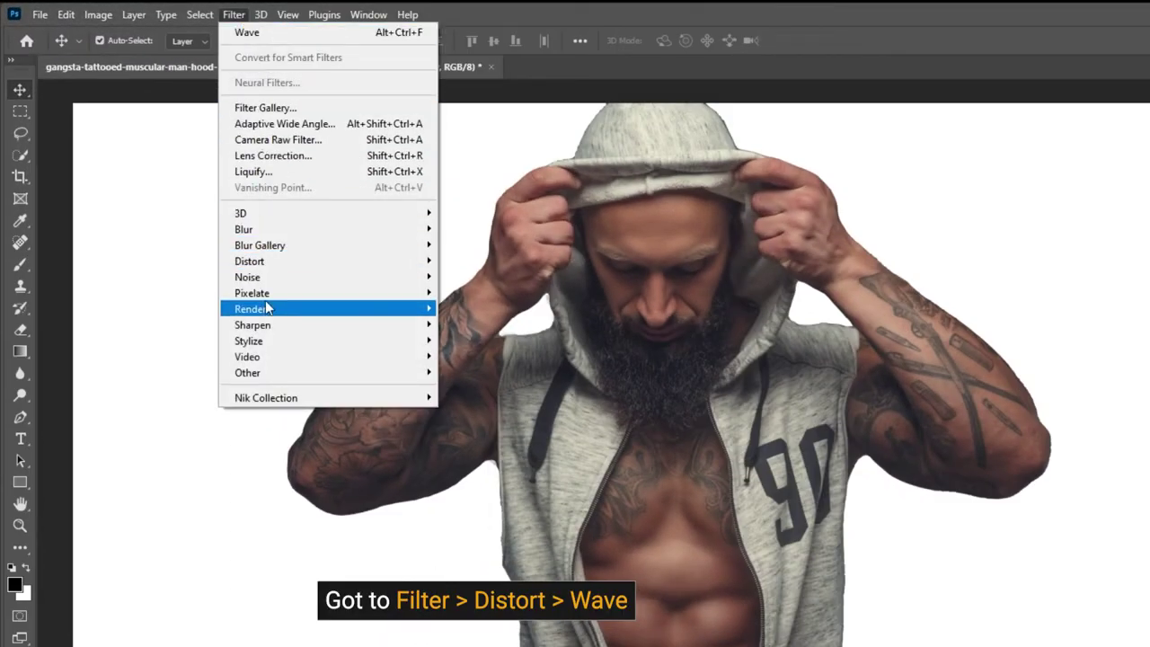
pyautogui.moveTo(249, 260)
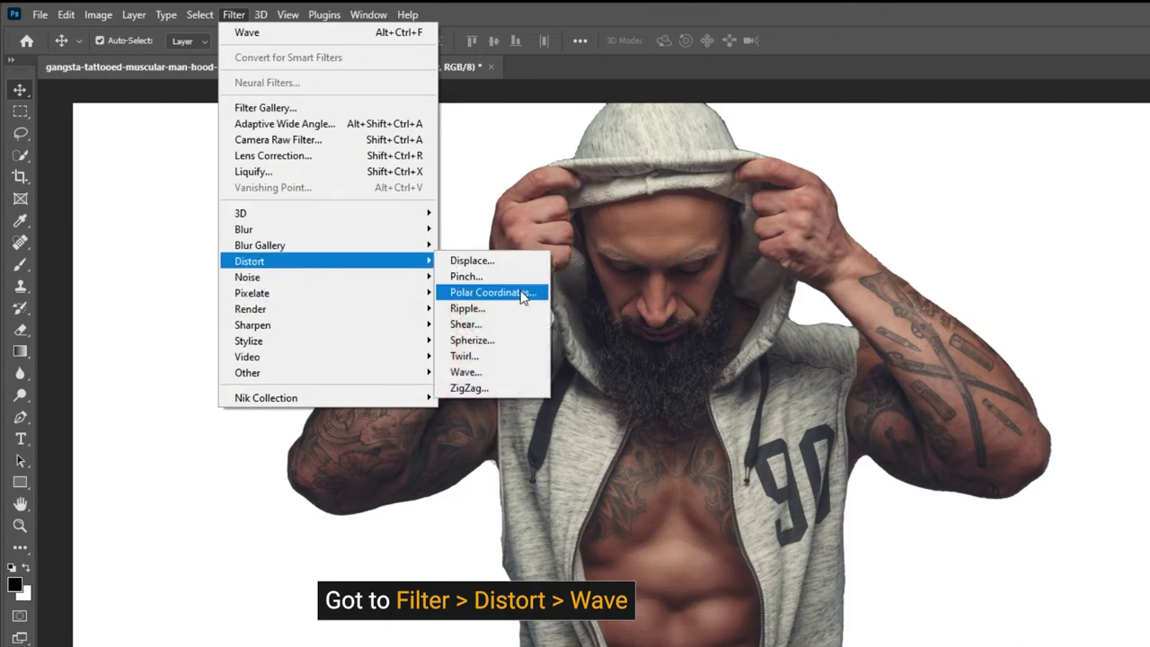
pyautogui.click(496, 372)
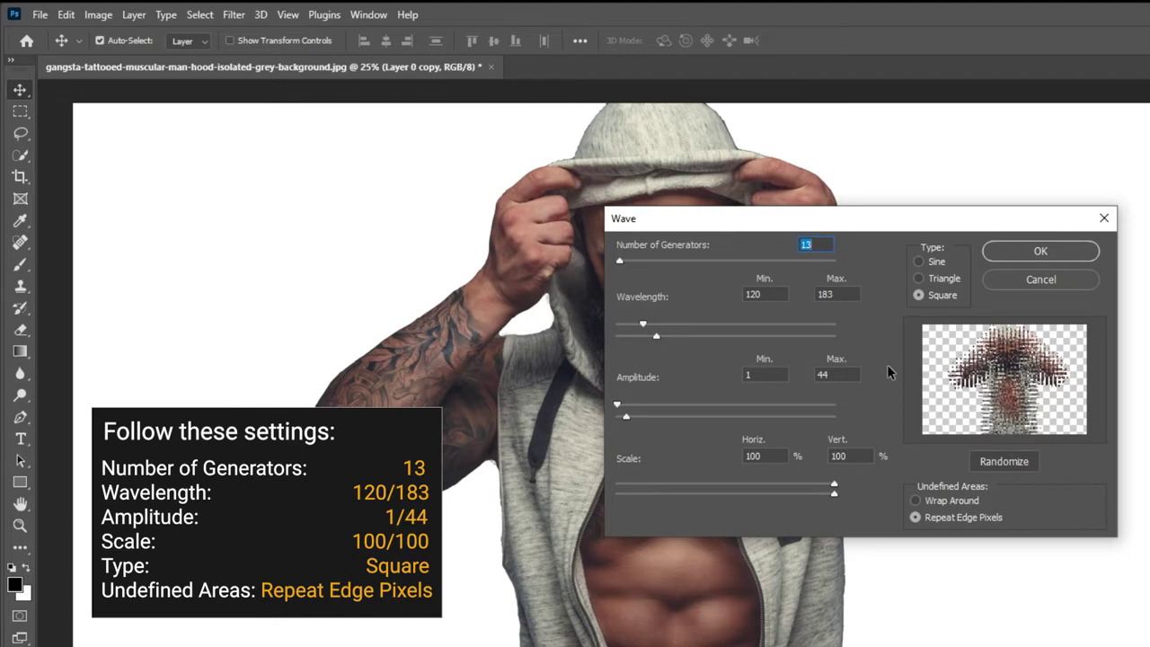
pyautogui.click(1037, 254)
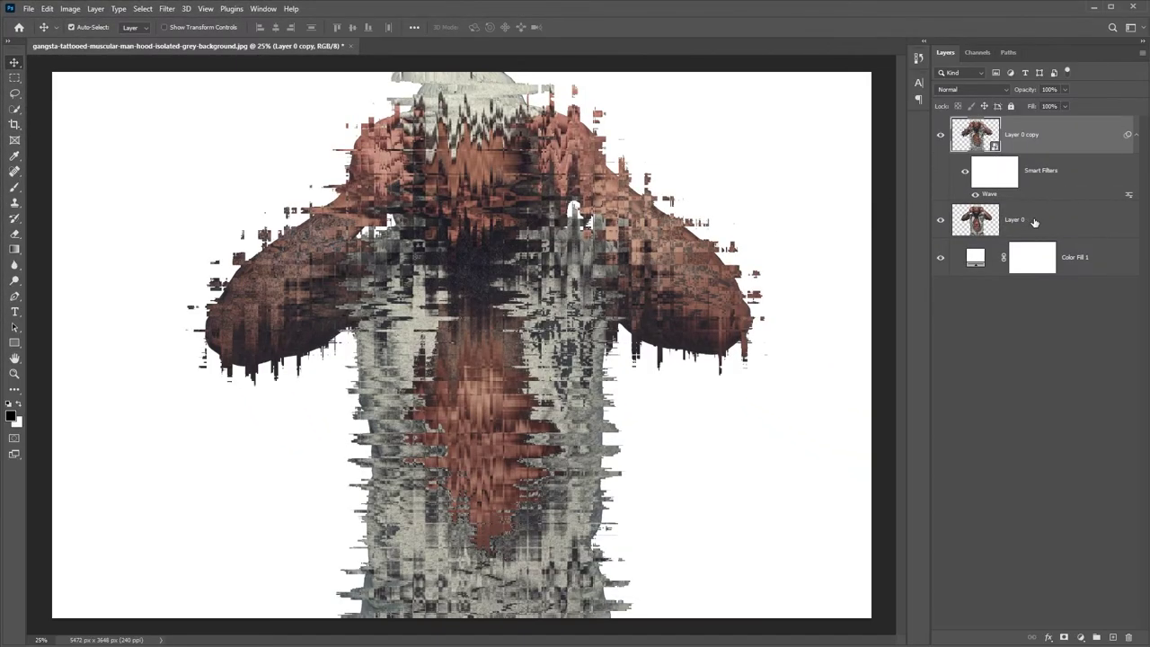
pyautogui.click(1034, 222)
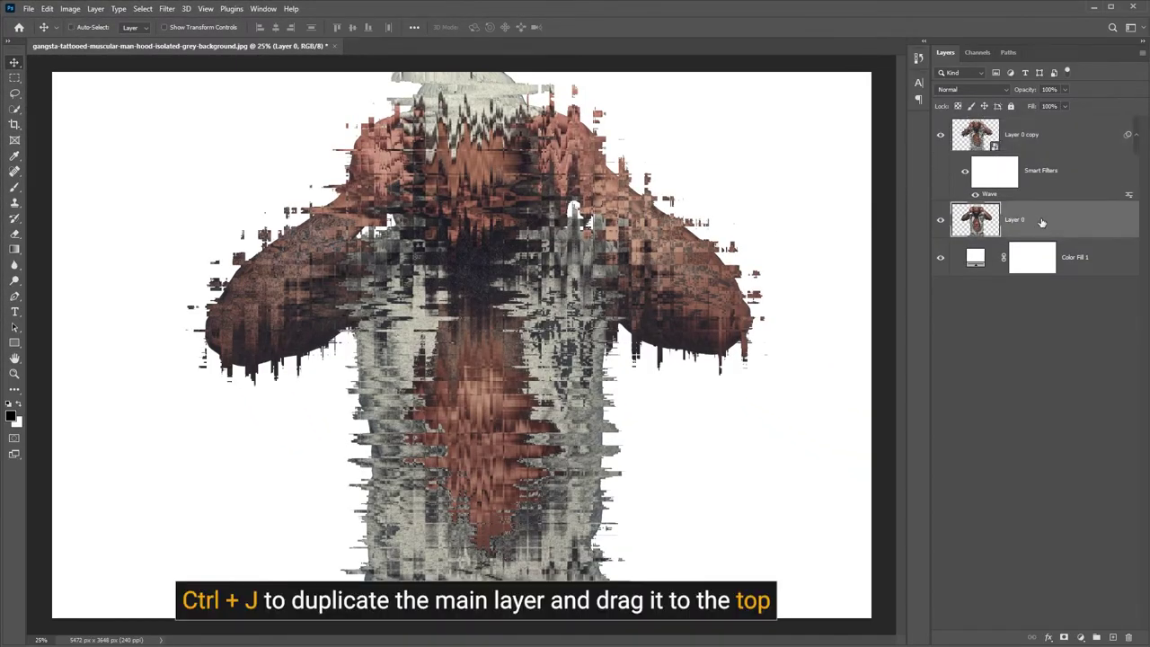
# Step: Create Layer 0 copy 2 at the top with a blank mask, and pick a Soft Round brush
pyautogui.hotkey('ctrl', 'j')
pyautogui.moveTo(1042, 223); pyautogui.dragTo(1031, 125)
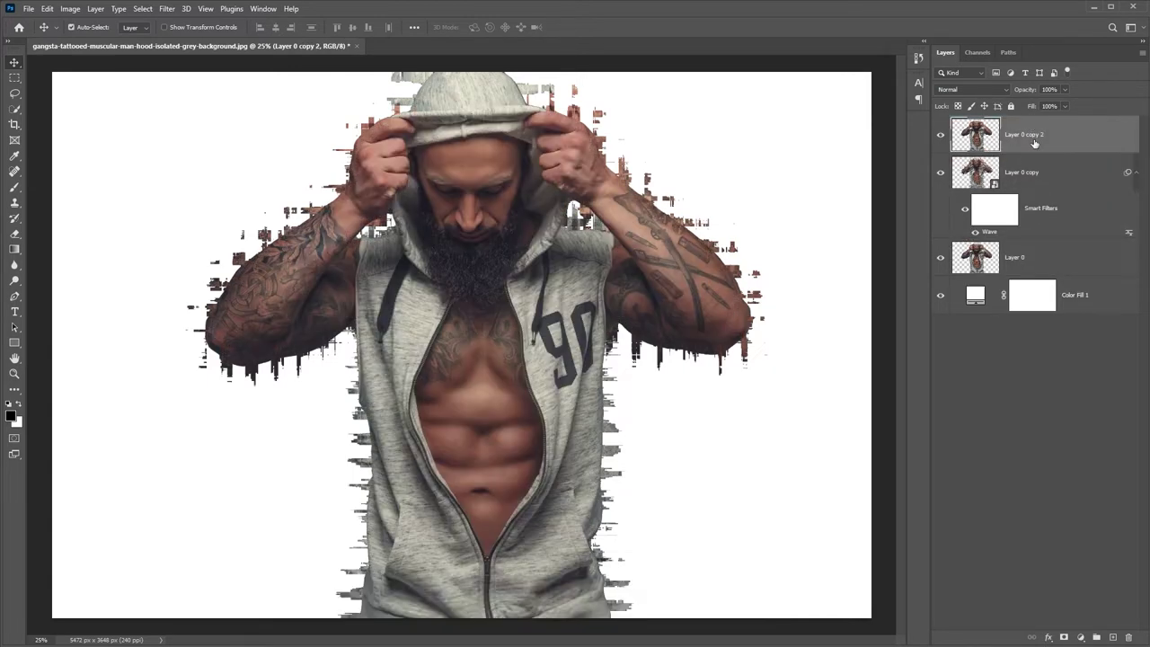
pyautogui.click(1063, 637)
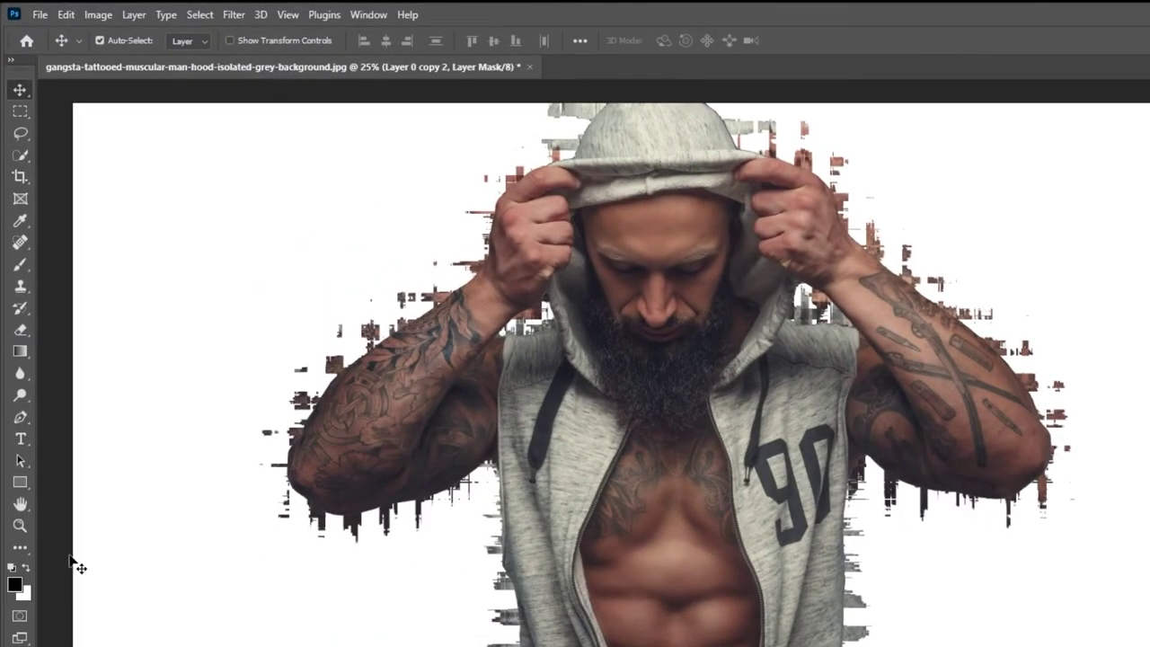
pyautogui.press('b')
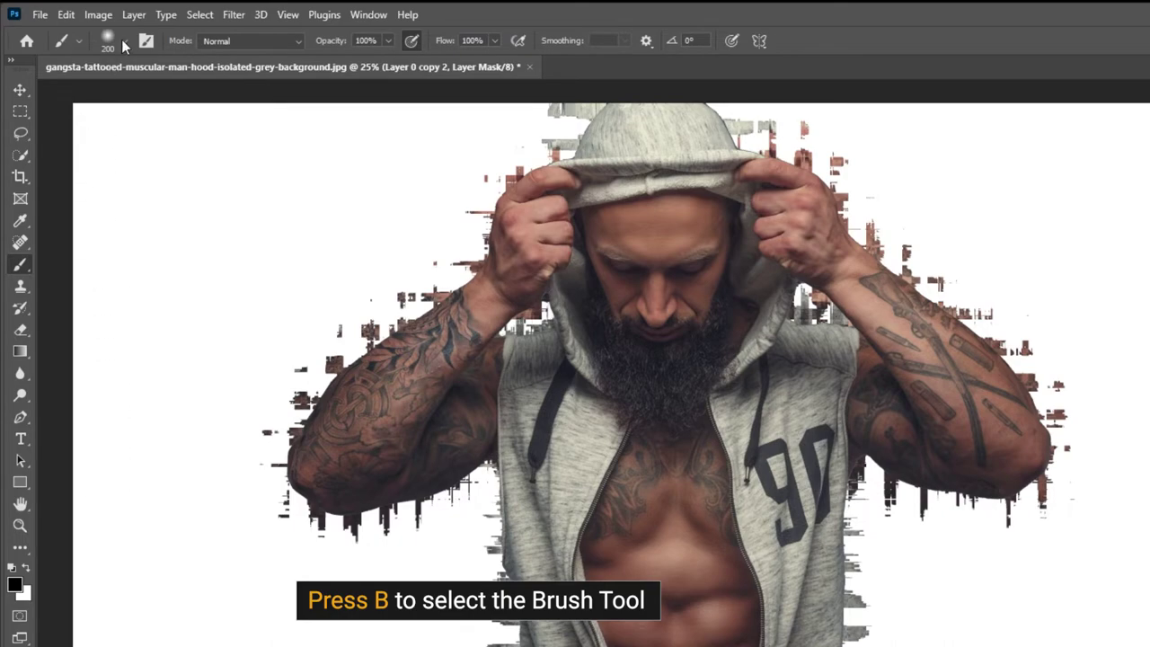
pyautogui.click(123, 41)
pyautogui.click(129, 258)
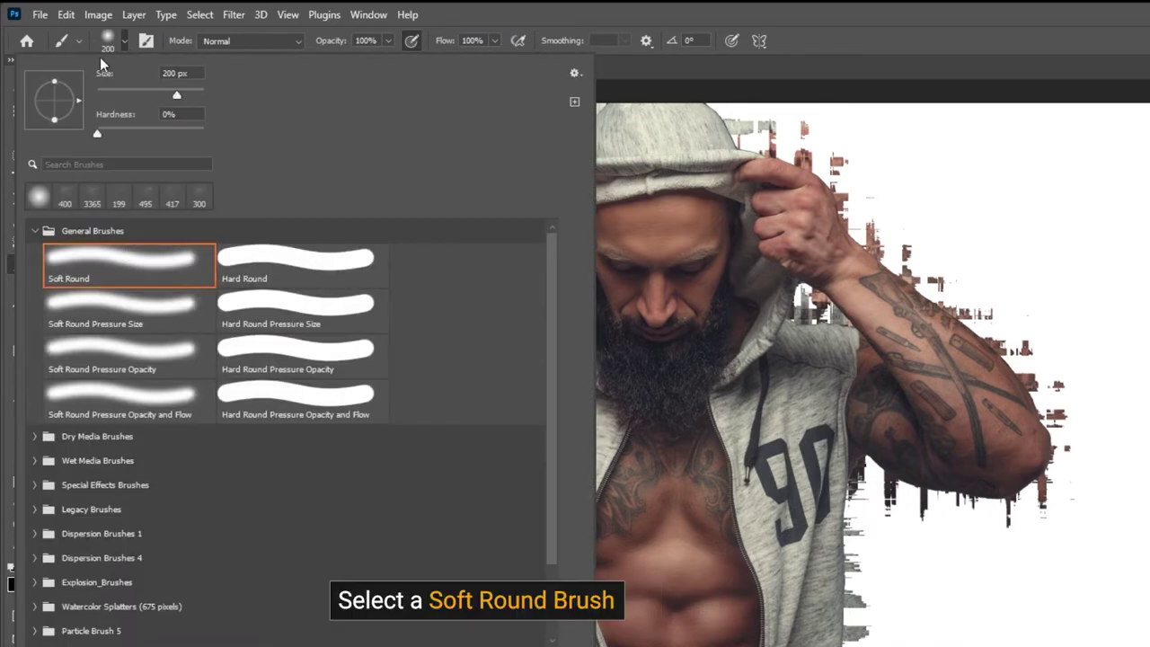
pyautogui.click(123, 41)
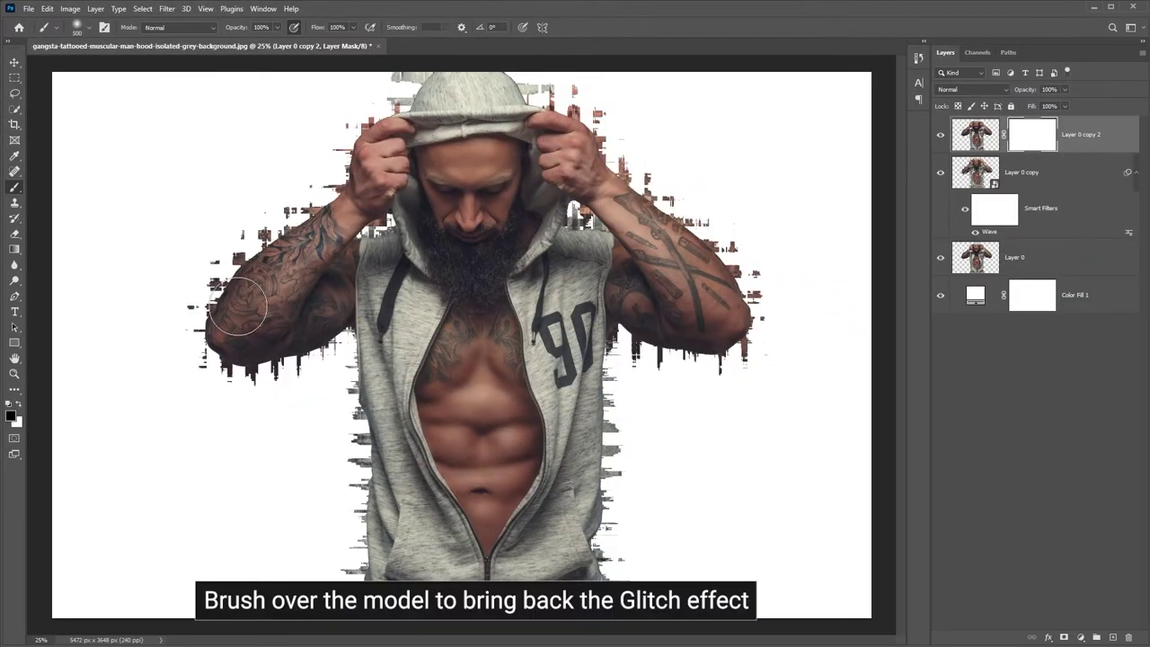
# Step: Paint black on the mask over the left arm, hood and hoodie with a 500 px brush
pyautogui.press(']')
pyautogui.press(']')
pyautogui.press(']')
pyautogui.moveTo(239, 263)
pyautogui.mouseDown()
pyautogui.moveTo(346, 129)
pyautogui.moveTo(406, 92)
pyautogui.moveTo(469, 77)
pyautogui.moveTo(504, 92)
pyautogui.moveTo(467, 99)
pyautogui.moveTo(539, 102)
pyautogui.moveTo(589, 130)
pyautogui.moveTo(624, 193)
pyautogui.moveTo(701, 243)
pyautogui.moveTo(737, 296)
pyautogui.moveTo(732, 359)
pyautogui.moveTo(625, 346)
pyautogui.moveTo(588, 440)
pyautogui.moveTo(557, 296)
pyautogui.moveTo(584, 257)
pyautogui.moveTo(564, 450)
pyautogui.moveTo(570, 548)
pyautogui.moveTo(539, 579)
pyautogui.moveTo(393, 610)
pyautogui.mouseUp()
pyautogui.press('[')
pyautogui.press('[')
pyautogui.press('[')
pyautogui.press(']')
pyautogui.press(']')
pyautogui.press(']')
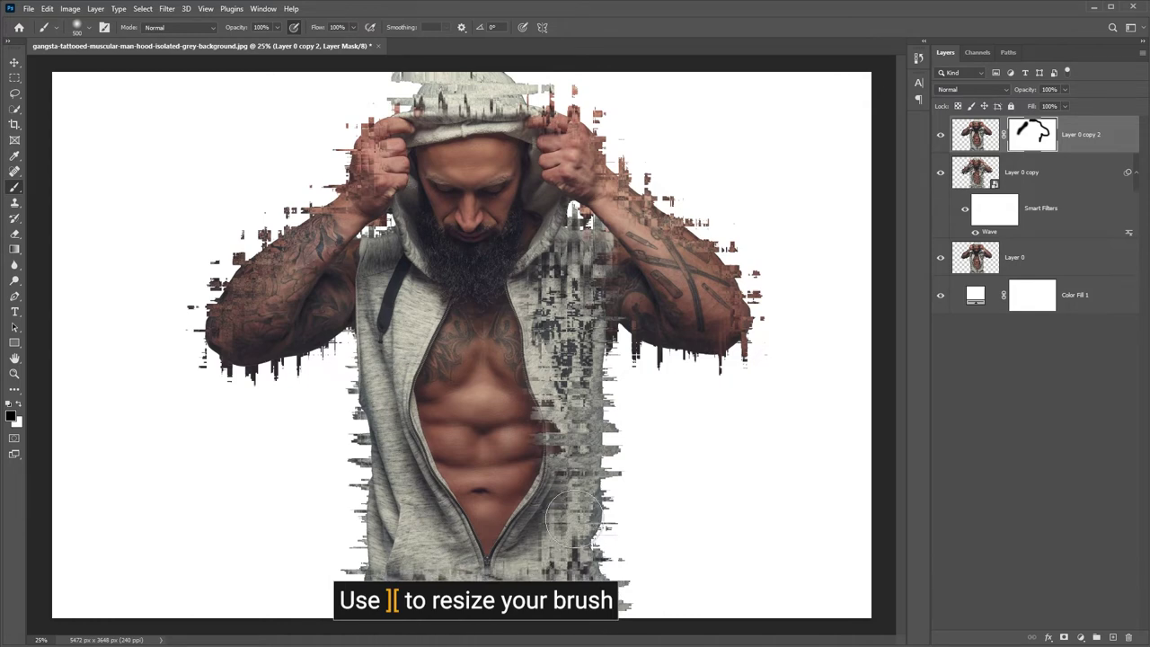
pyautogui.moveTo(531, 547)
pyautogui.mouseDown()
pyautogui.moveTo(568, 510)
pyautogui.moveTo(512, 561)
pyautogui.moveTo(557, 503)
pyautogui.moveTo(458, 561)
pyautogui.moveTo(400, 505)
pyautogui.moveTo(395, 530)
pyautogui.moveTo(391, 422)
pyautogui.moveTo(350, 338)
pyautogui.moveTo(208, 348)
pyautogui.moveTo(275, 226)
pyautogui.moveTo(321, 285)
pyautogui.moveTo(358, 184)
pyautogui.moveTo(314, 213)
pyautogui.moveTo(629, 249)
pyautogui.moveTo(662, 349)
pyautogui.moveTo(766, 352)
pyautogui.mouseUp()
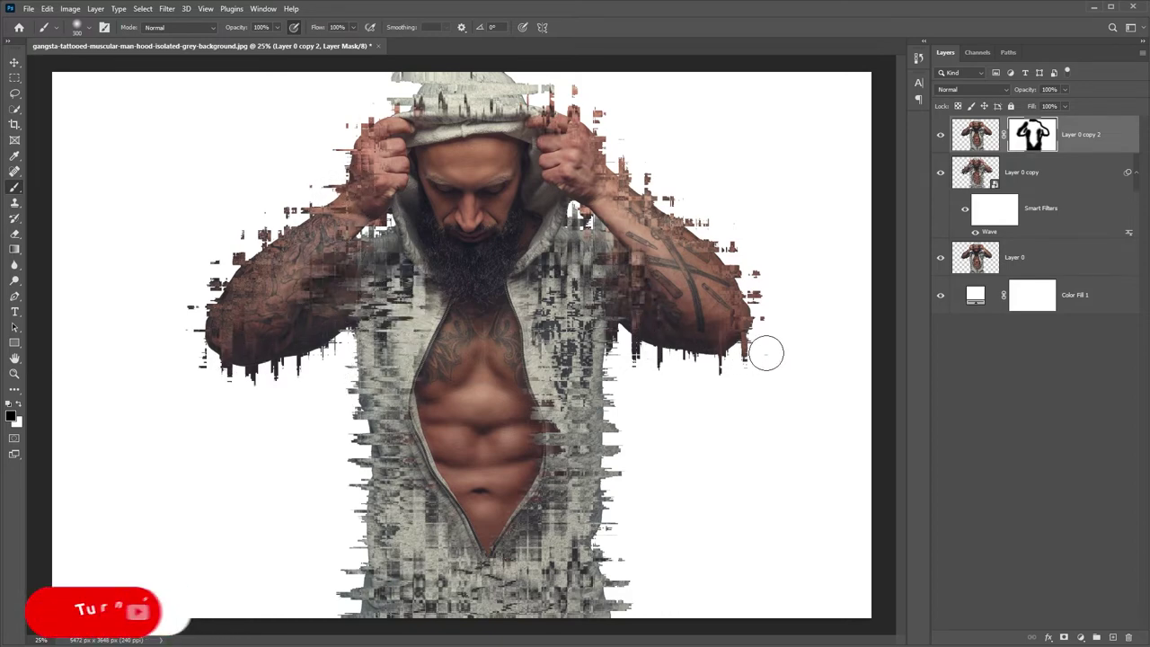
# Step: Stamp all visible layers into Layer 1 and convert it to a smart object
pyautogui.click(1092, 141)
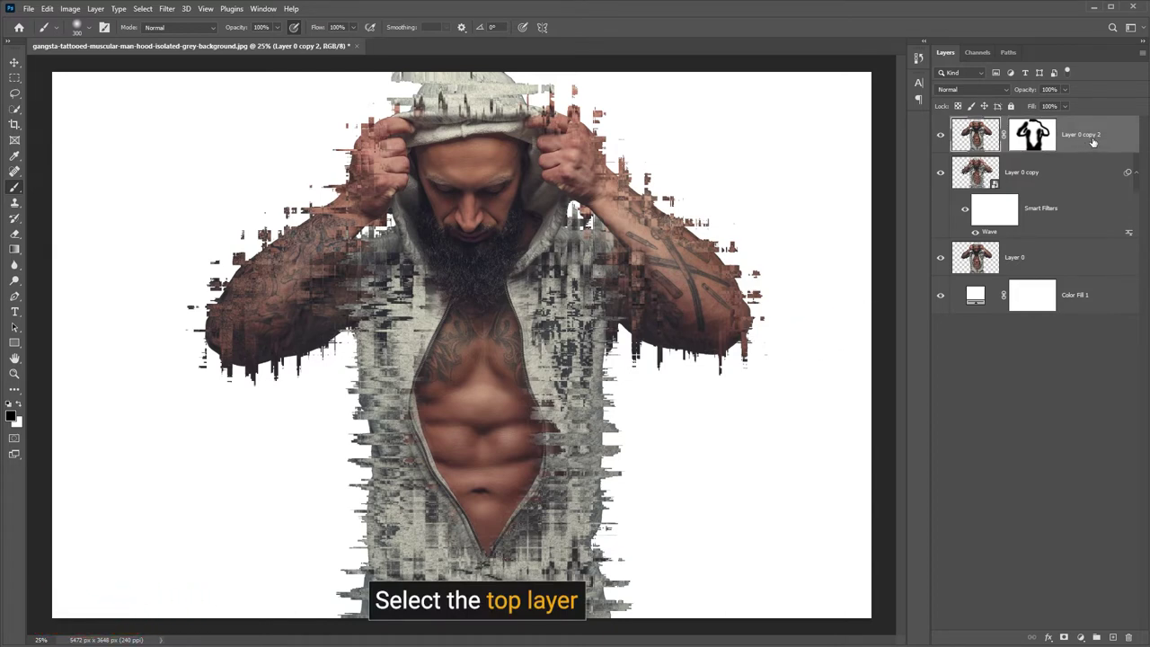
pyautogui.hotkey('ctrl', 'shift', 'alt', 'e')
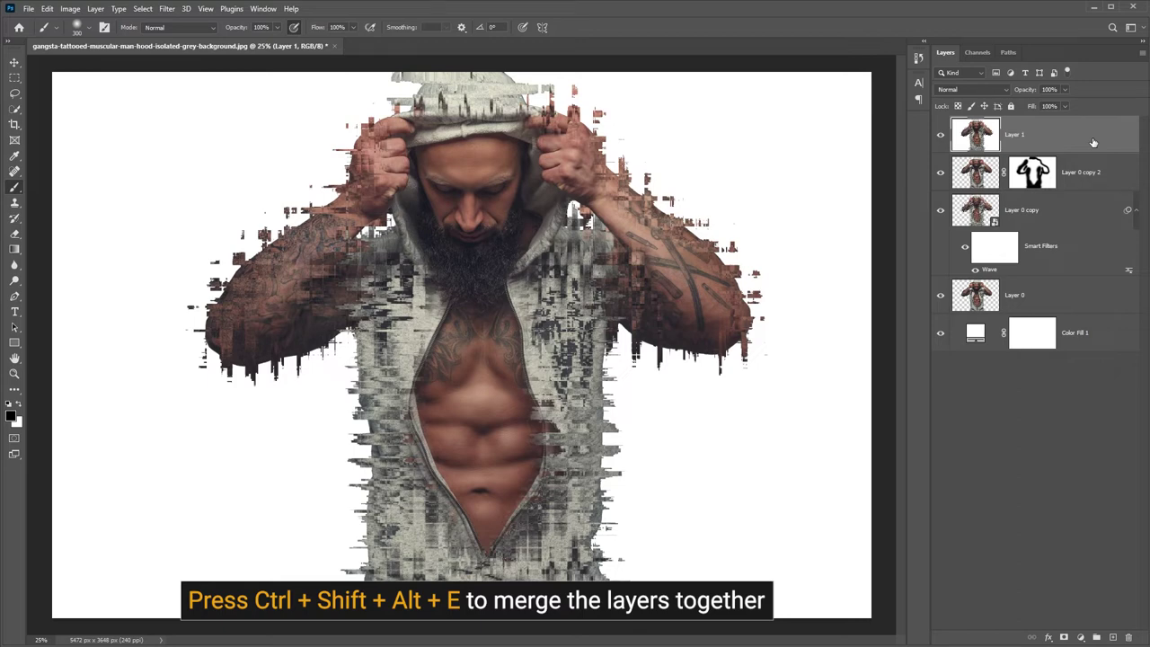
pyautogui.rightClick(1089, 137)
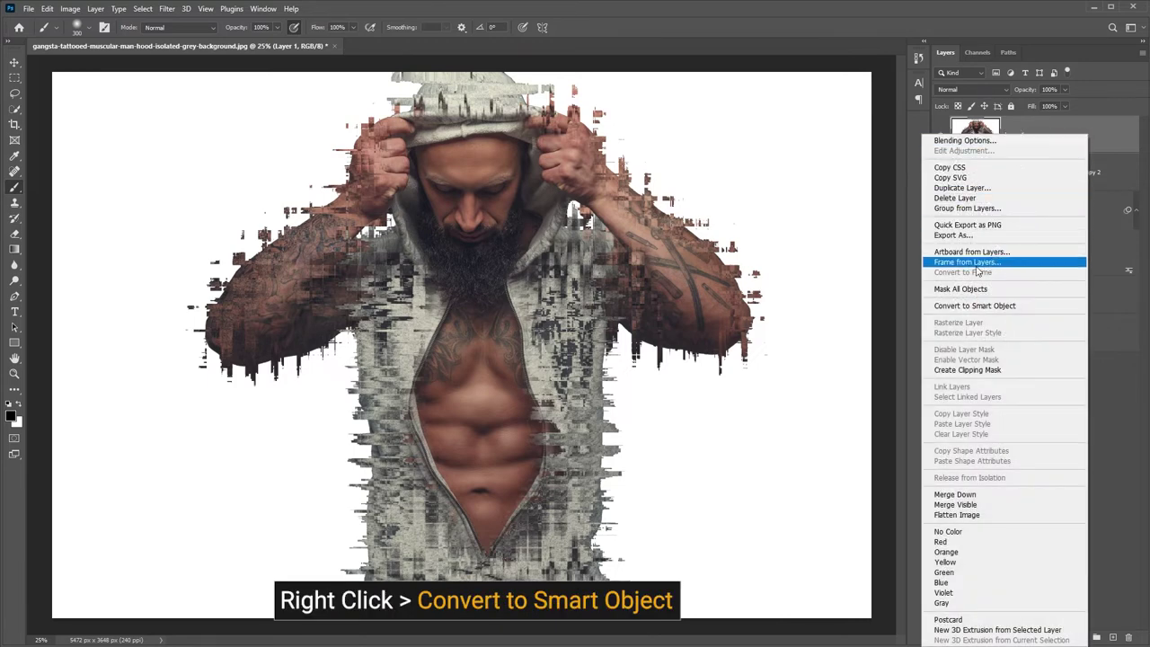
pyautogui.click(973, 306)
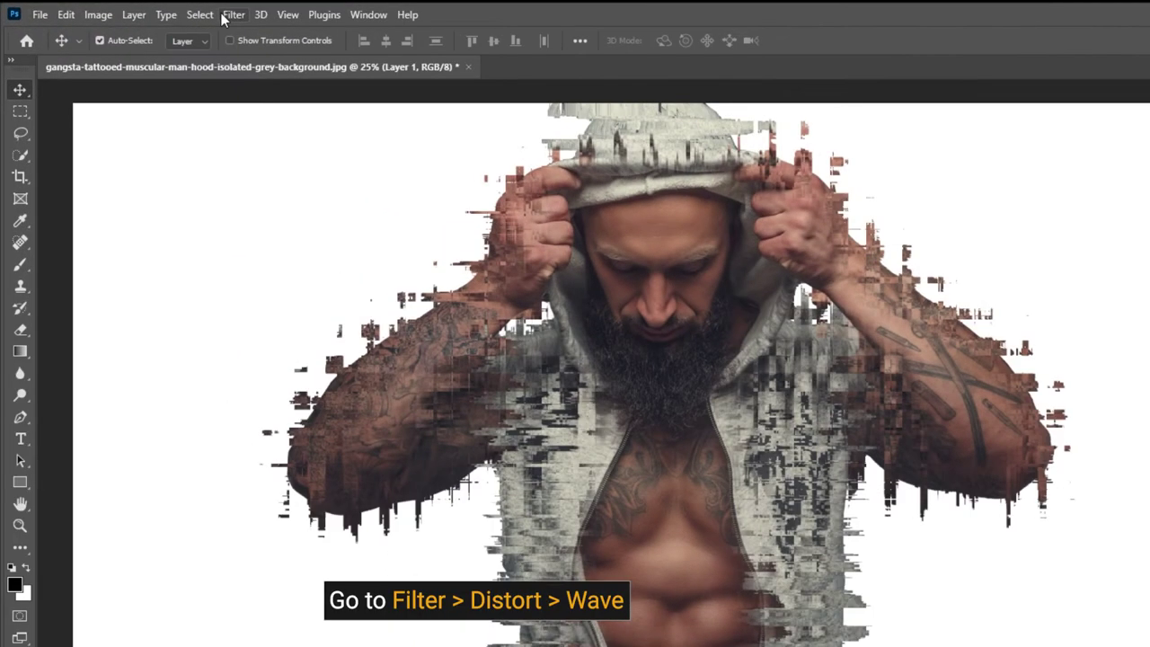
# Step: Apply Square Wave to Layer 1: 10 generators, wavelength 444/445, amplitude 1/10, scale 92/1
pyautogui.click(230, 16)
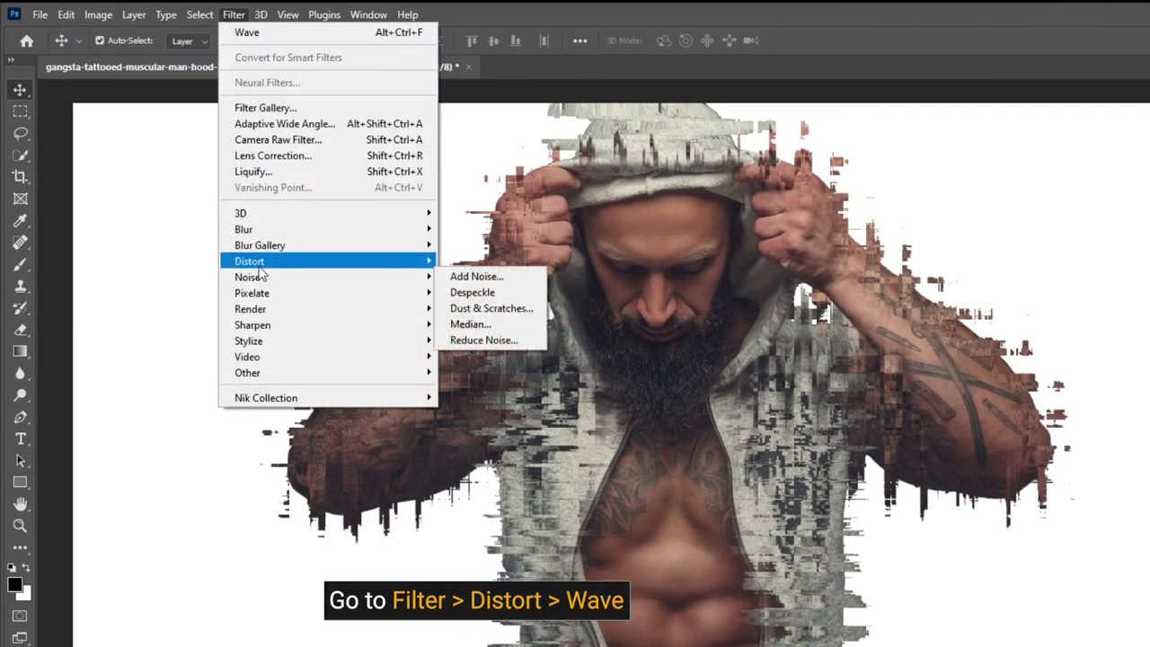
pyautogui.moveTo(270, 260)
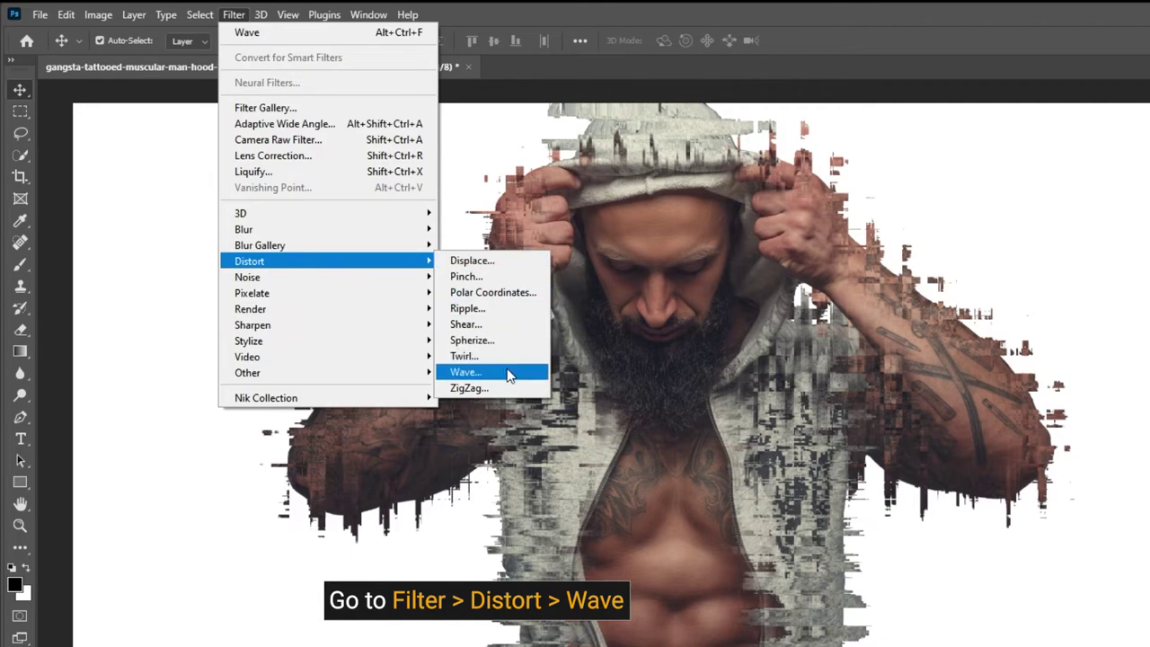
pyautogui.click(509, 374)
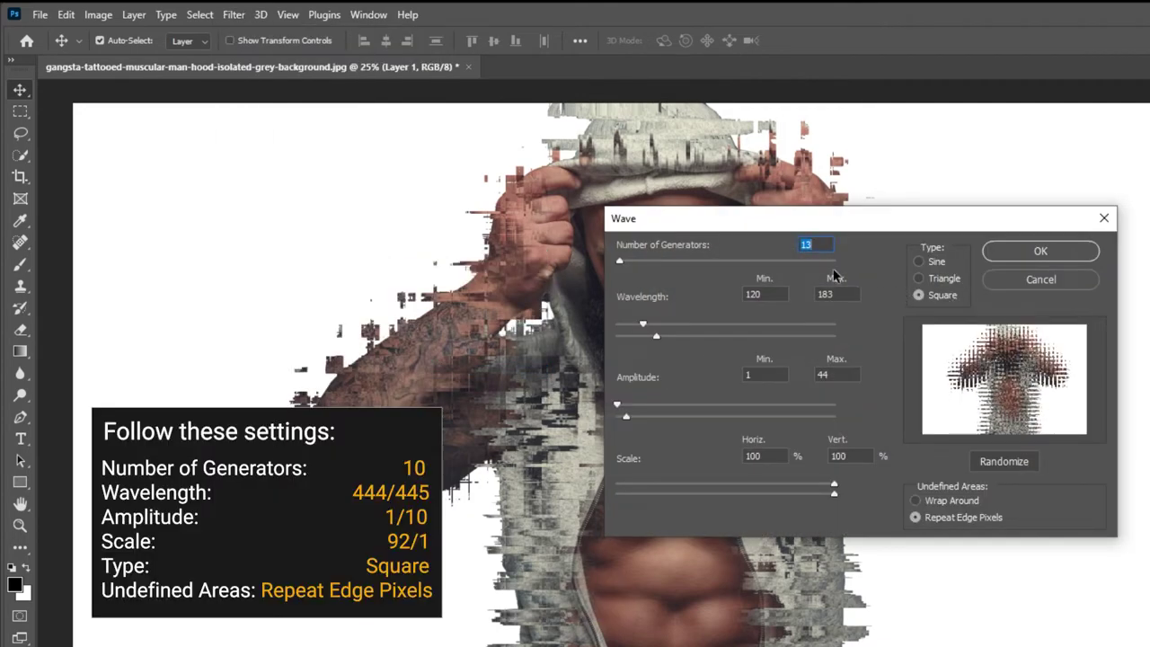
pyautogui.write('10')
pyautogui.press('Tab')
pyautogui.write('445')
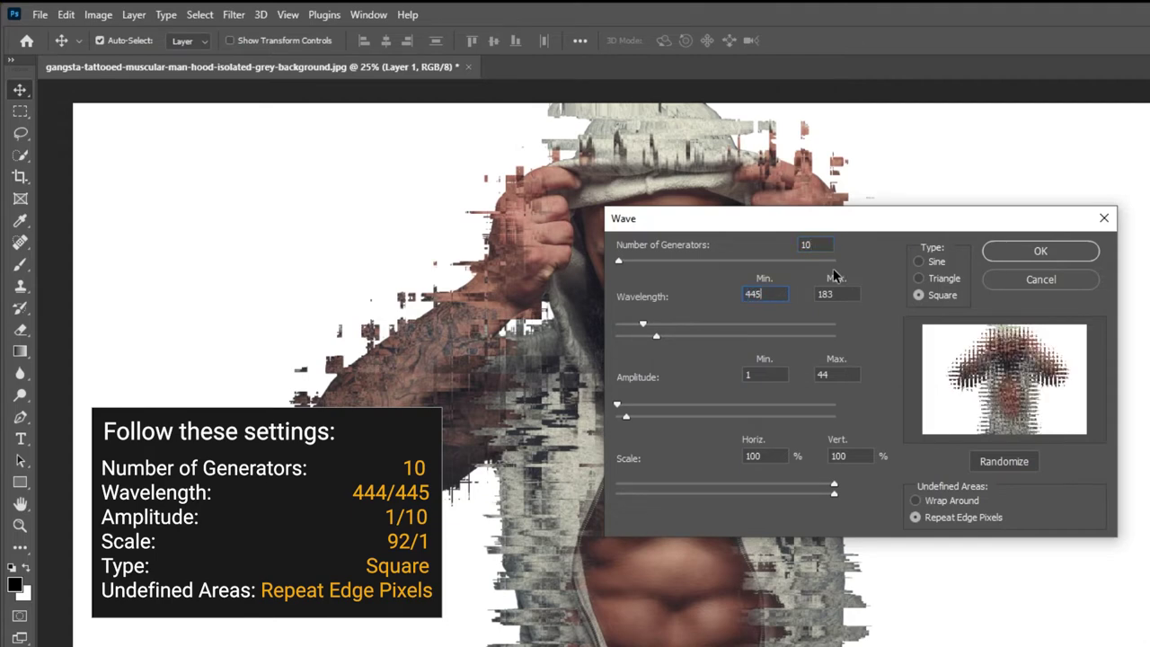
pyautogui.press('Tab')
pyautogui.write('4')
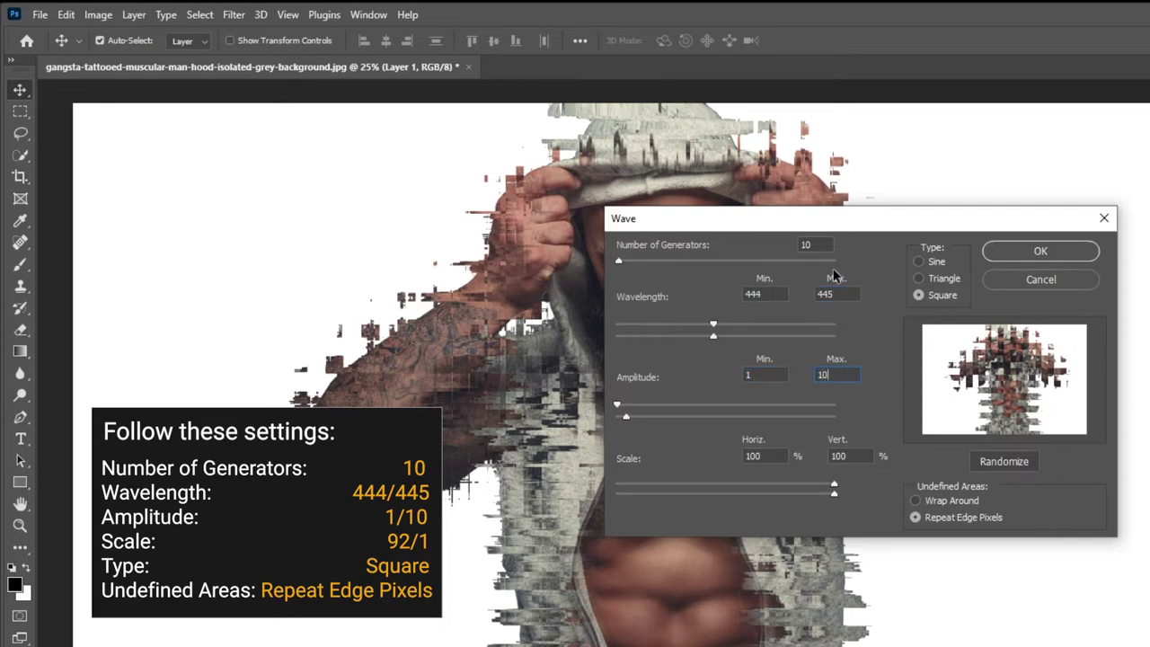
pyautogui.press('Tab')
pyautogui.write('92')
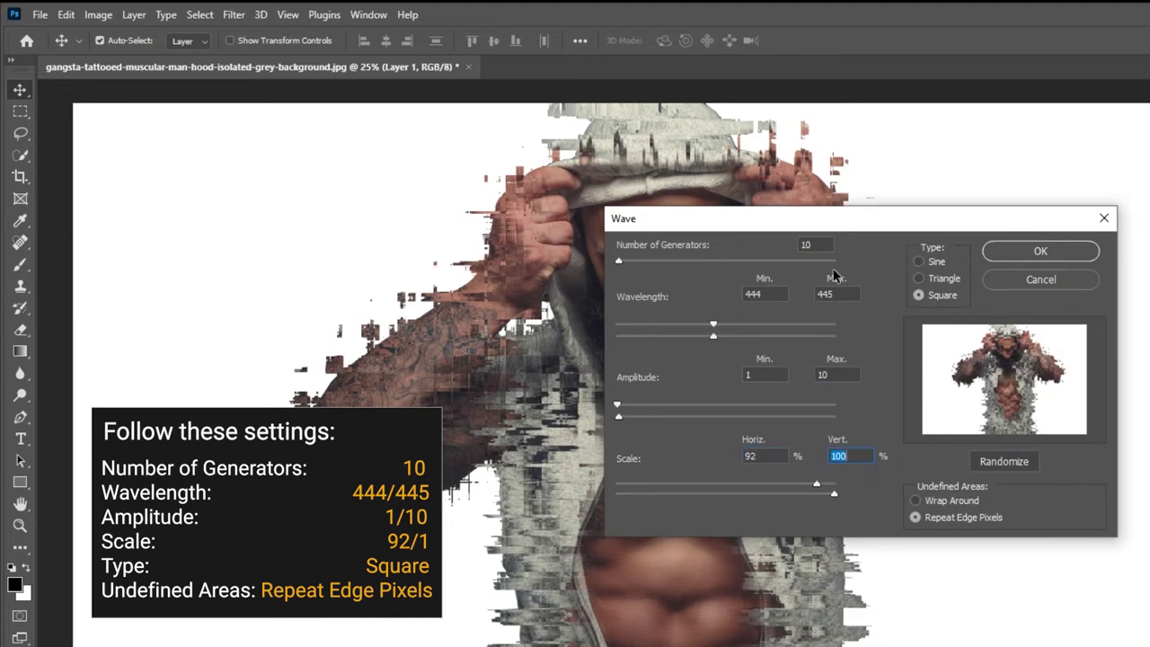
pyautogui.write('1')
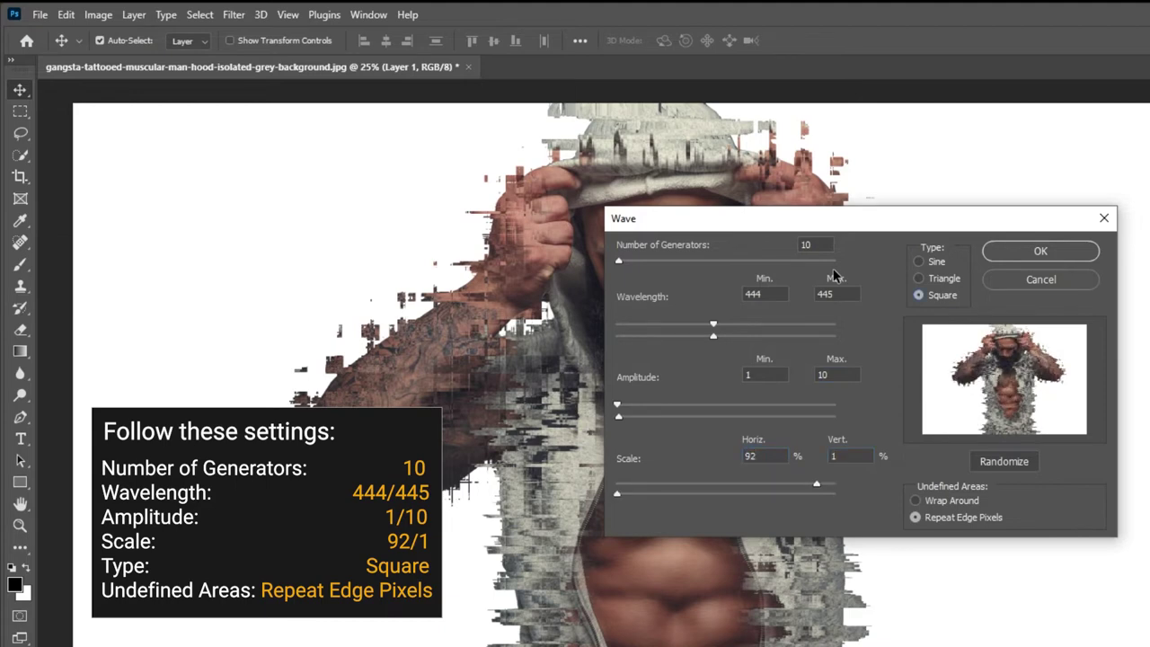
pyautogui.click(1018, 256)
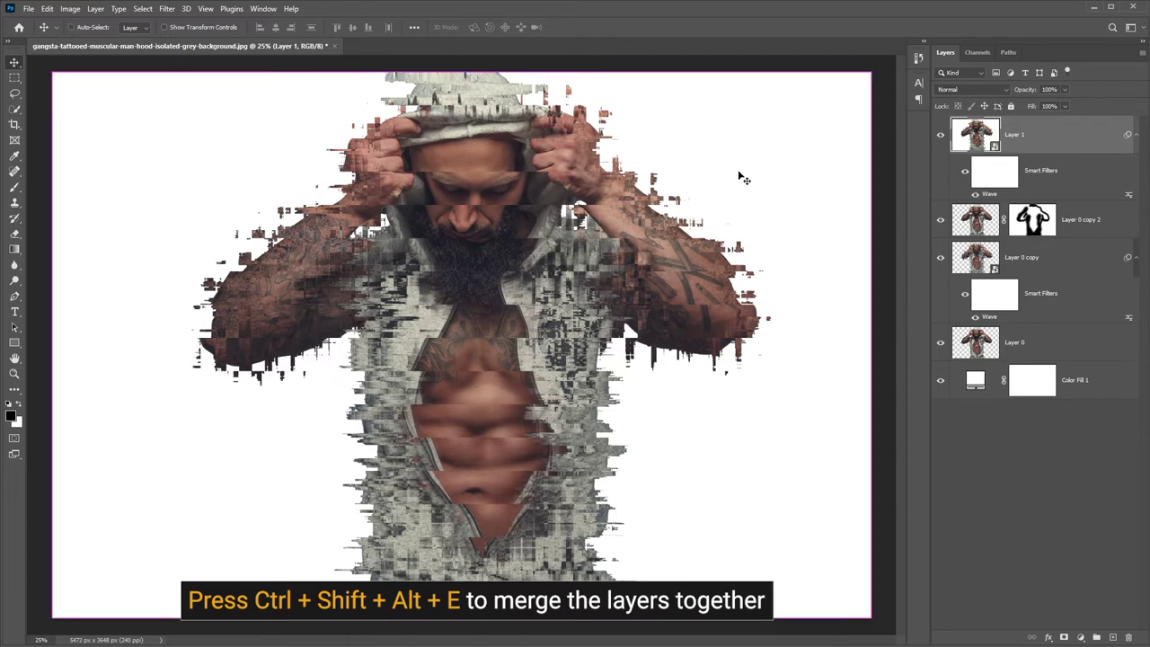
# Step: Stamp visible layers with Ctrl+Shift+Alt+E and rename the new Layer 2 'Black and White'
pyautogui.hotkey('ctrl', 'shift', 'alt', 'e')
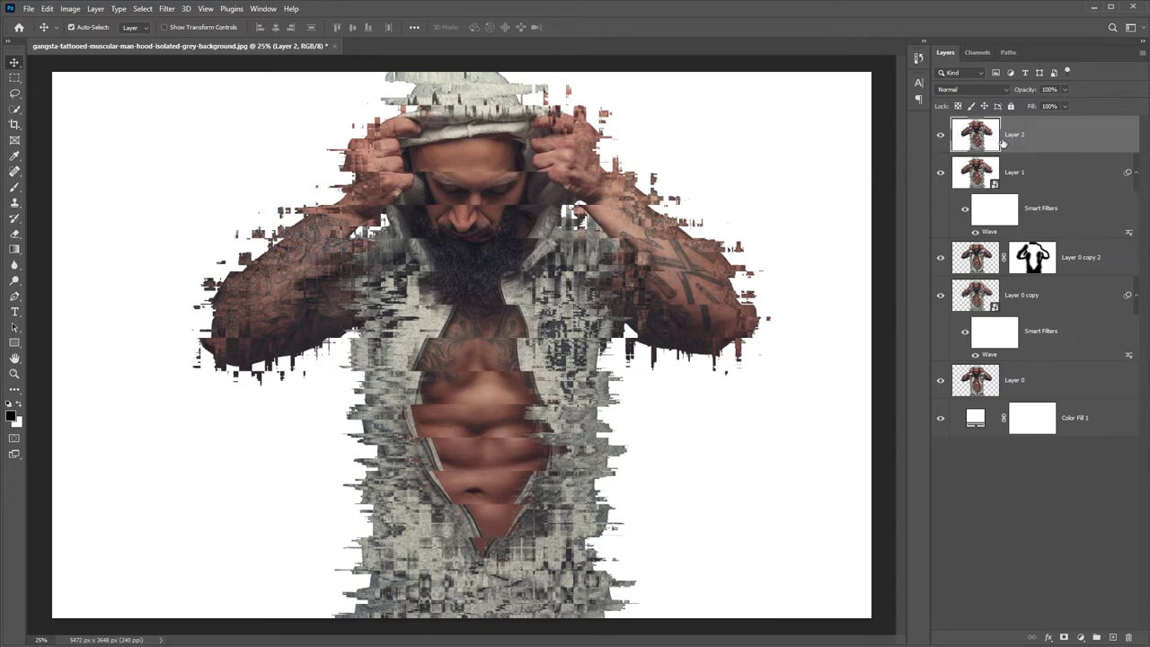
pyautogui.doubleClick(1015, 135)
pyautogui.write('Black and Whit')
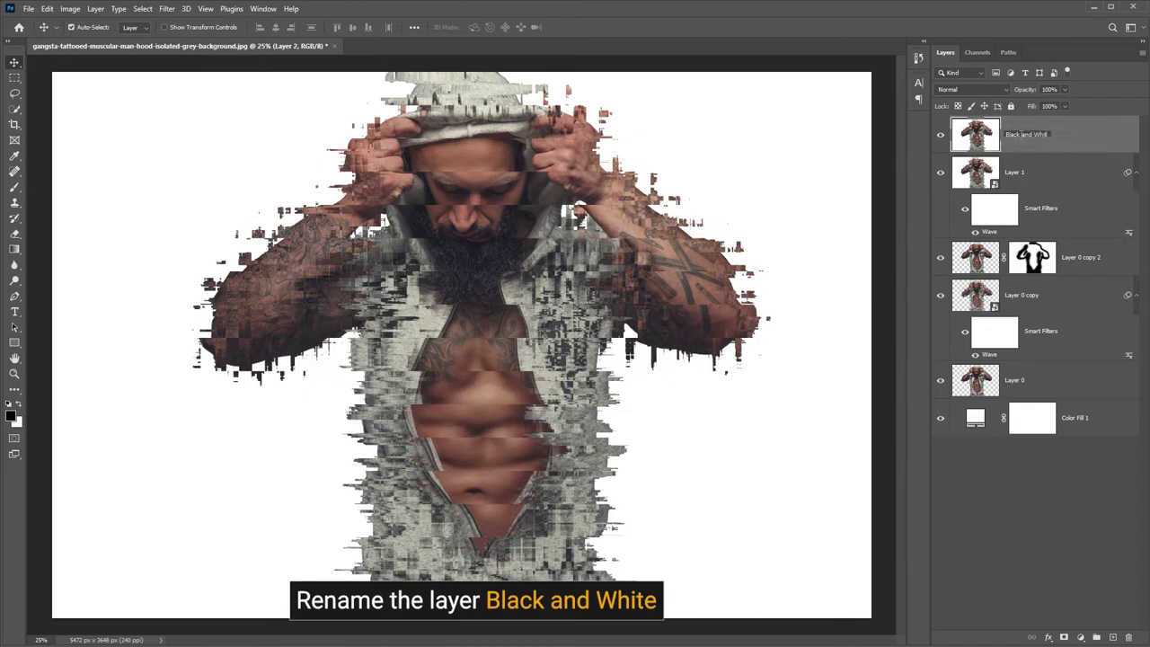
pyautogui.write('e')
pyautogui.press('Return')
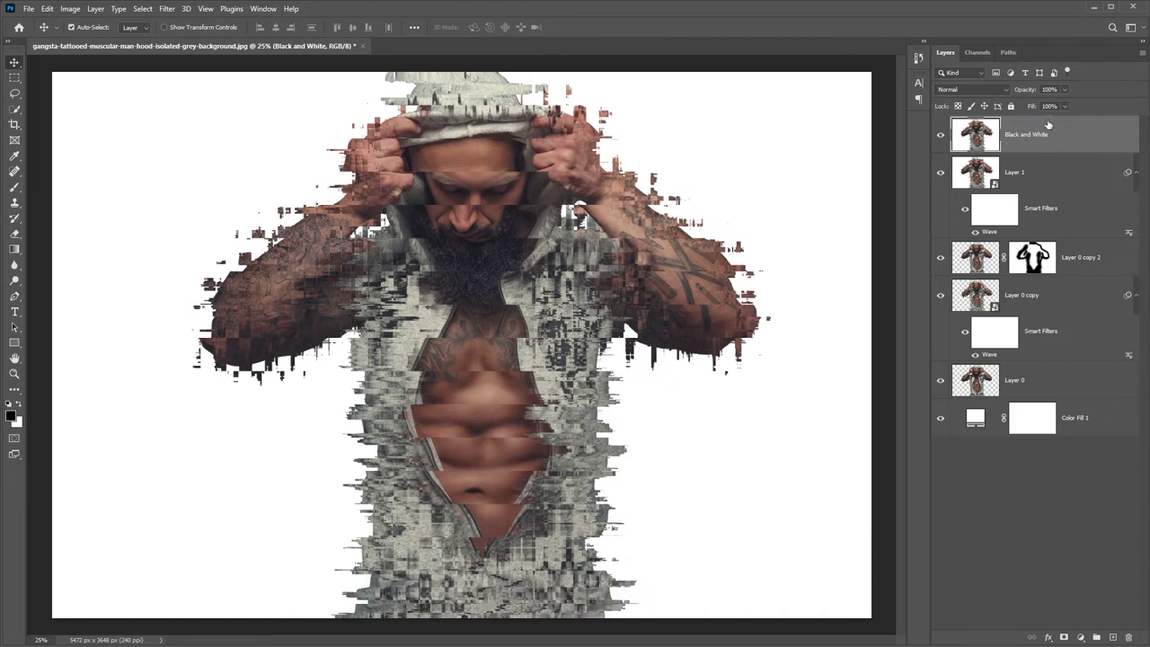
# Step: Add a Hue/Saturation adjustment clipped to Black and White with Saturation set to -50
pyautogui.click(1080, 638)
pyautogui.click(1083, 520)
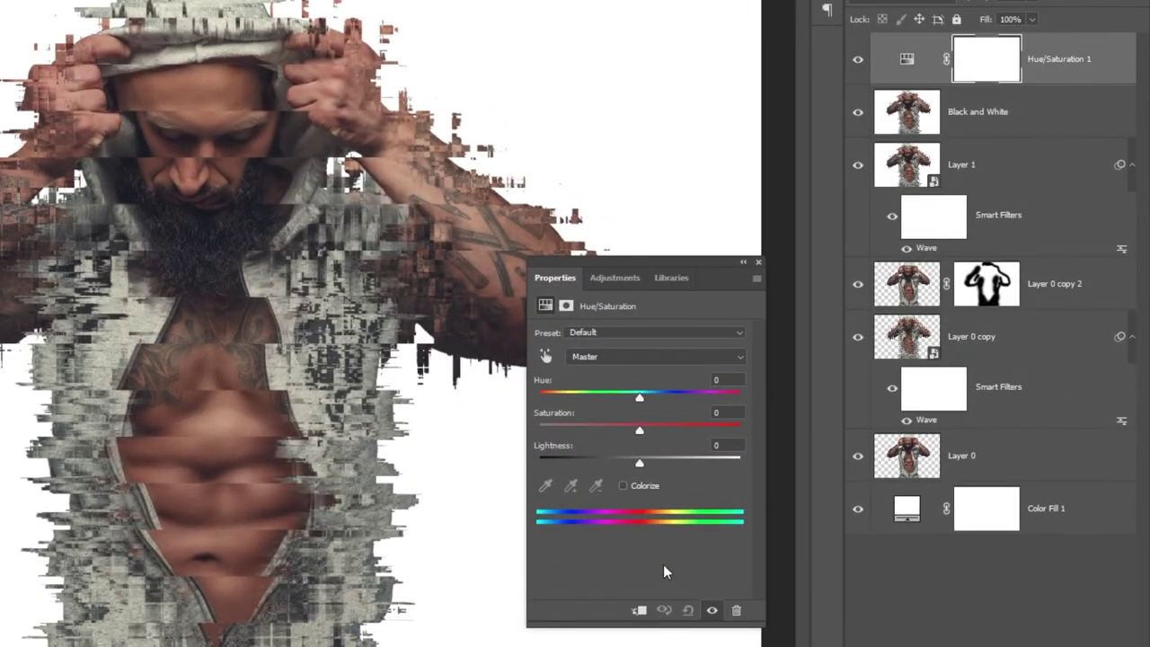
pyautogui.moveTo(620, 237); pyautogui.dragTo(515, 119)
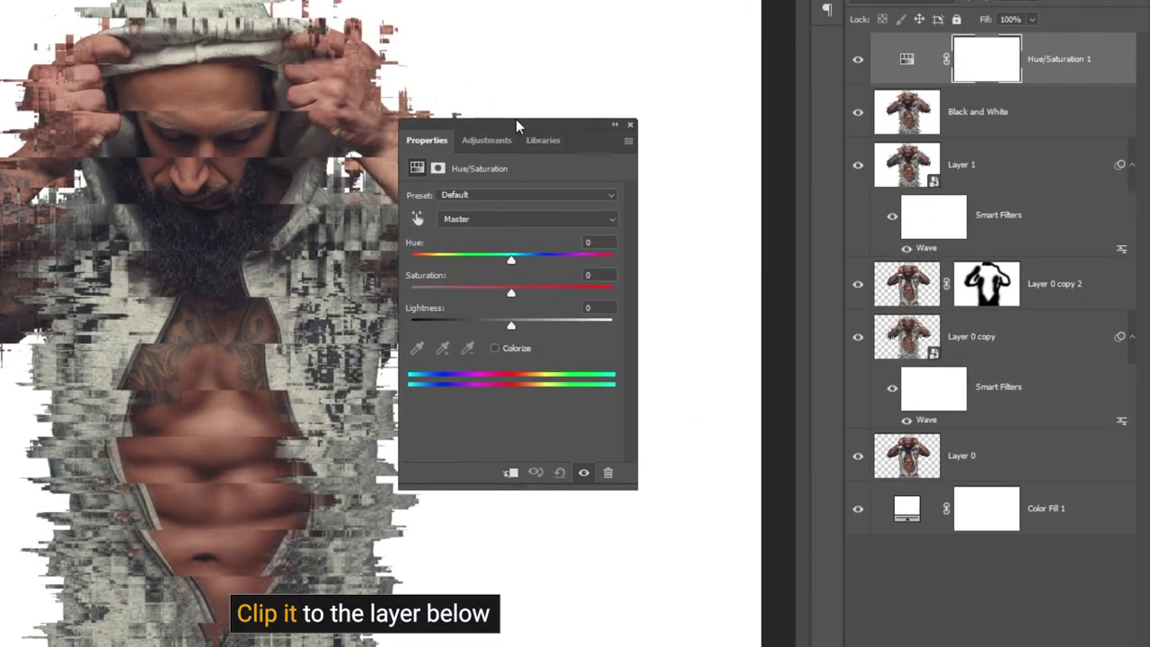
pyautogui.click(512, 474)
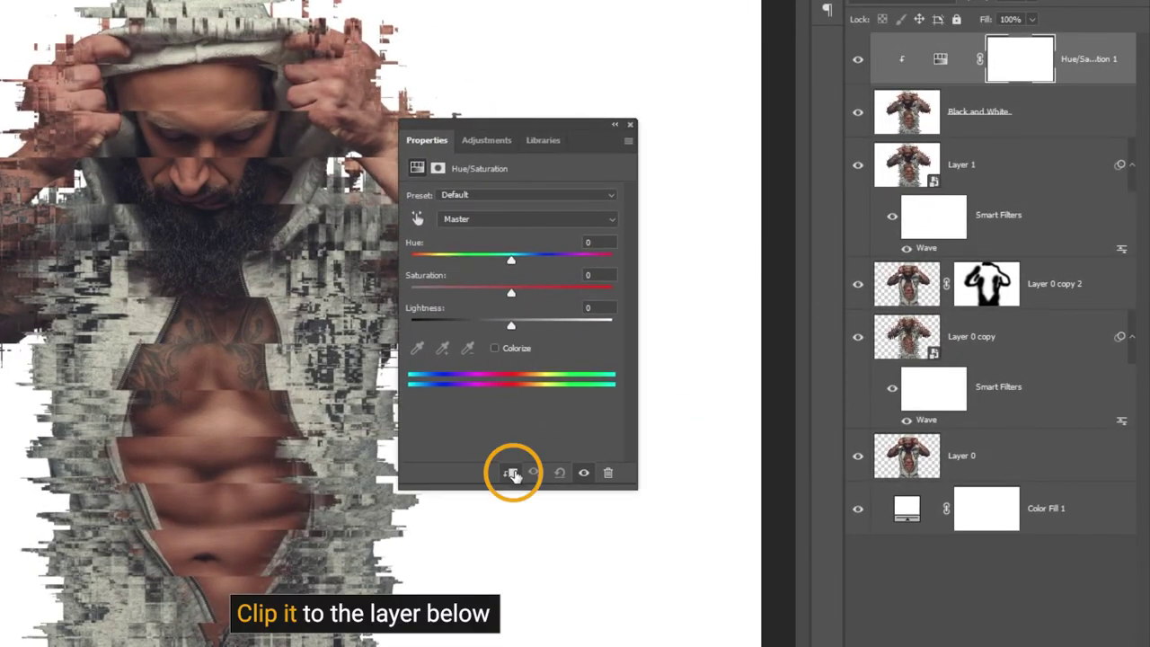
pyautogui.moveTo(511, 294); pyautogui.dragTo(457, 287)
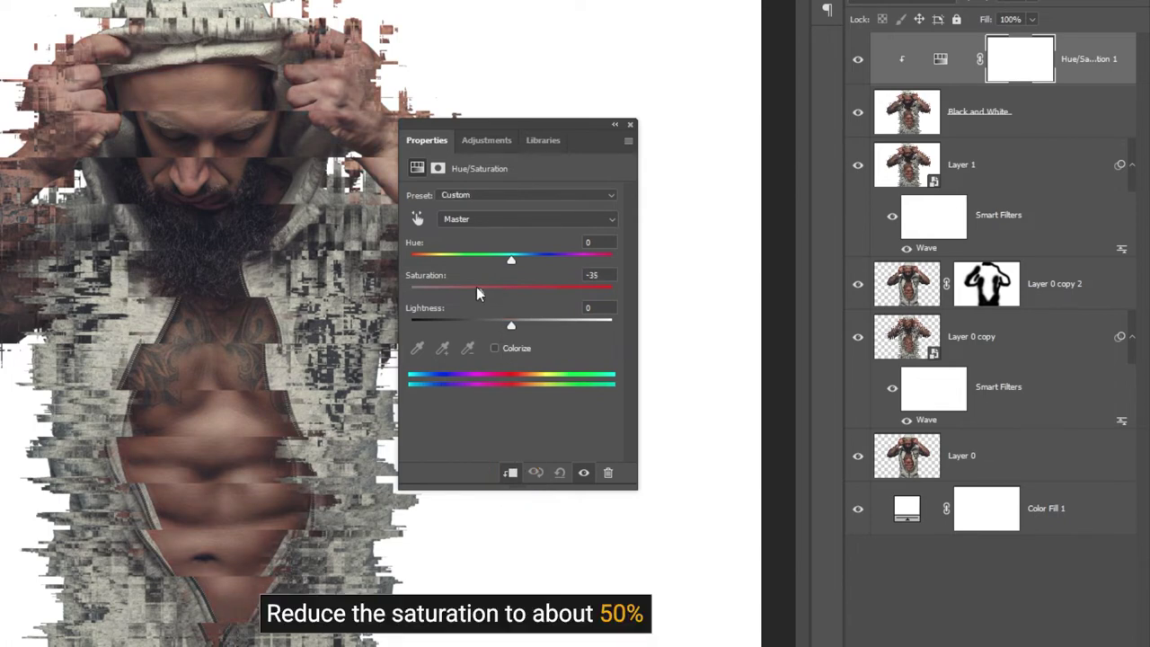
pyautogui.click(595, 275)
pyautogui.write('-')
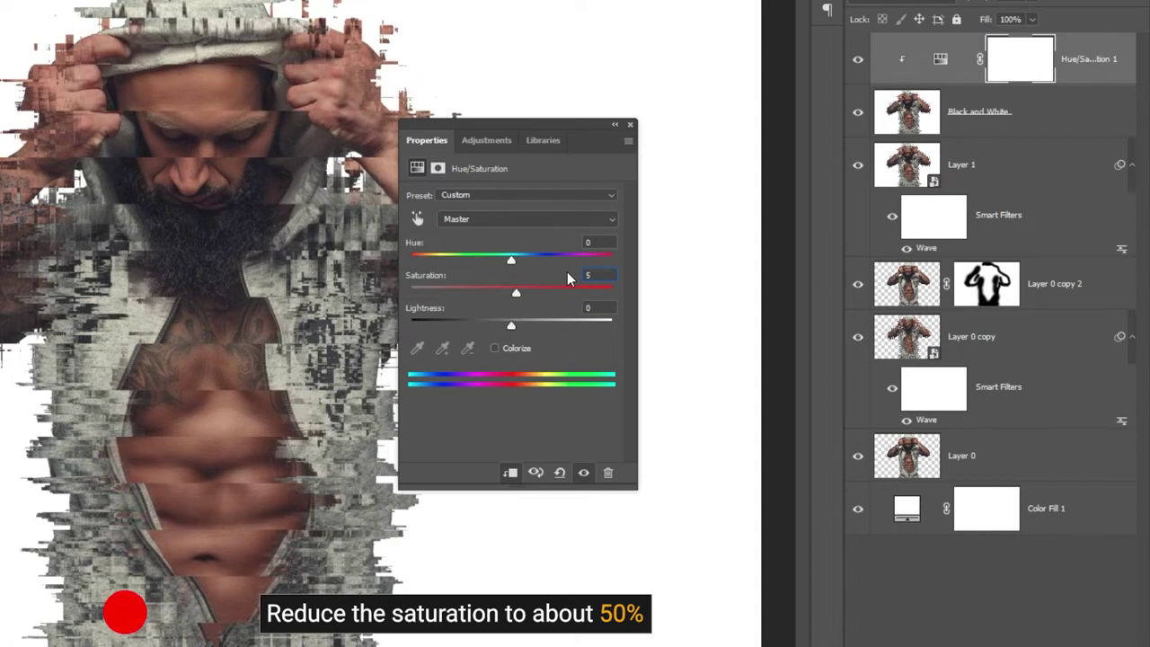
pyautogui.write('50')
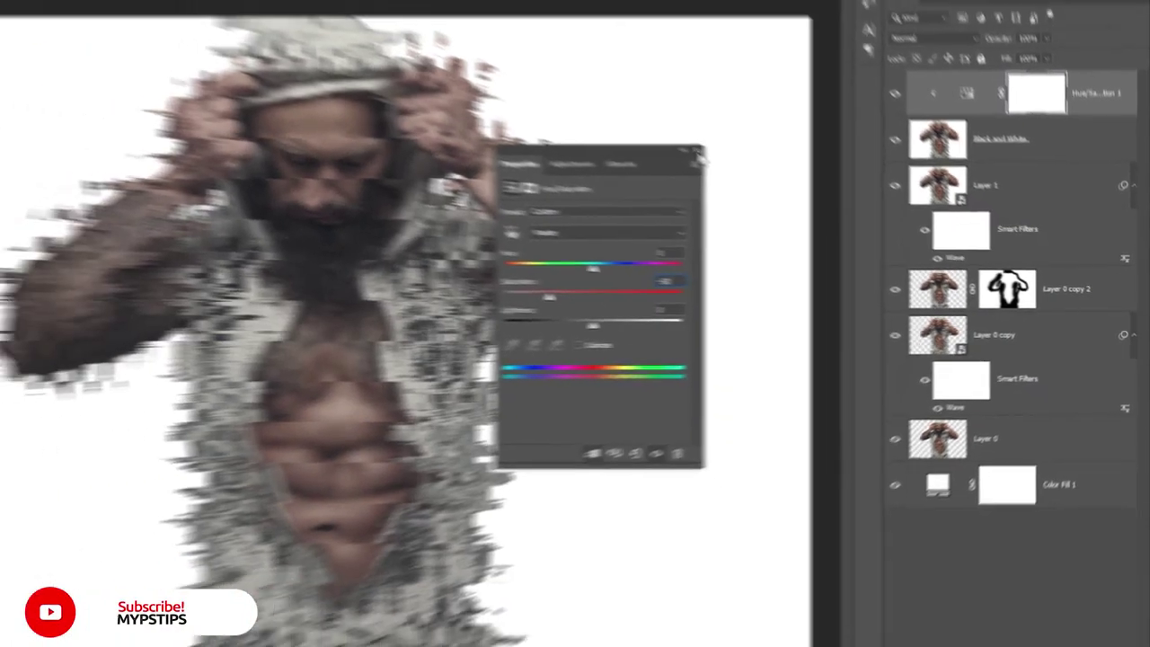
pyautogui.click(629, 124)
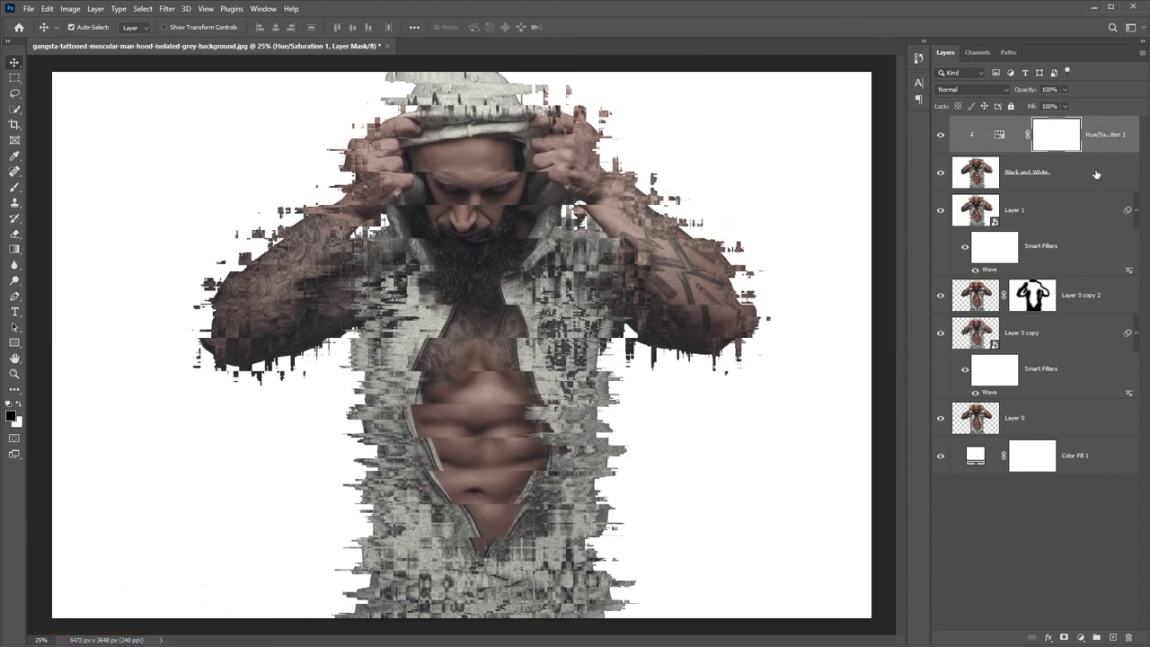
# Step: Turn off the G channel in Black and White's blending options and nudge the layer right twice
pyautogui.click(1050, 171)
pyautogui.rightClick(1061, 174)
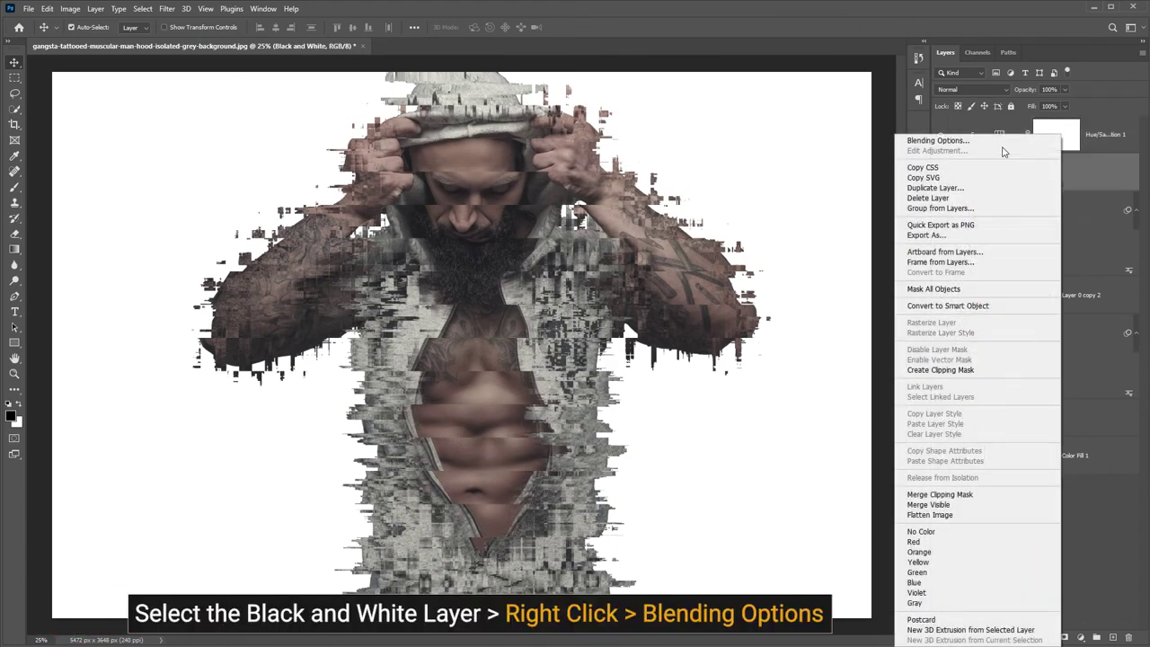
pyautogui.click(1006, 139)
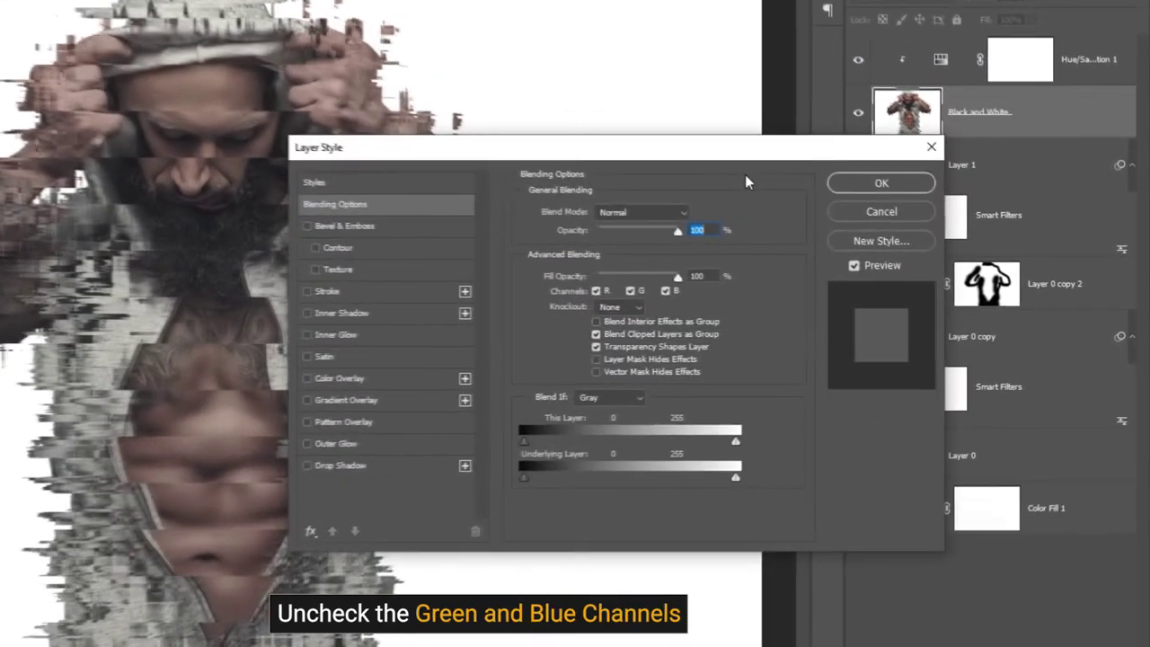
pyautogui.click(630, 291)
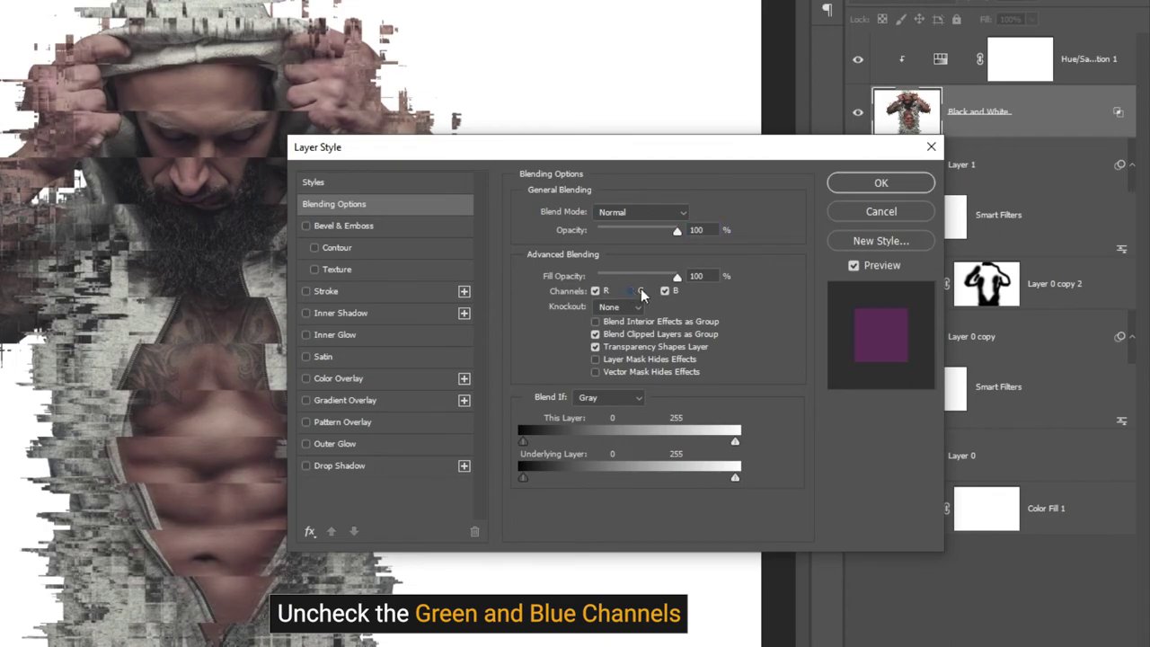
pyautogui.click(860, 185)
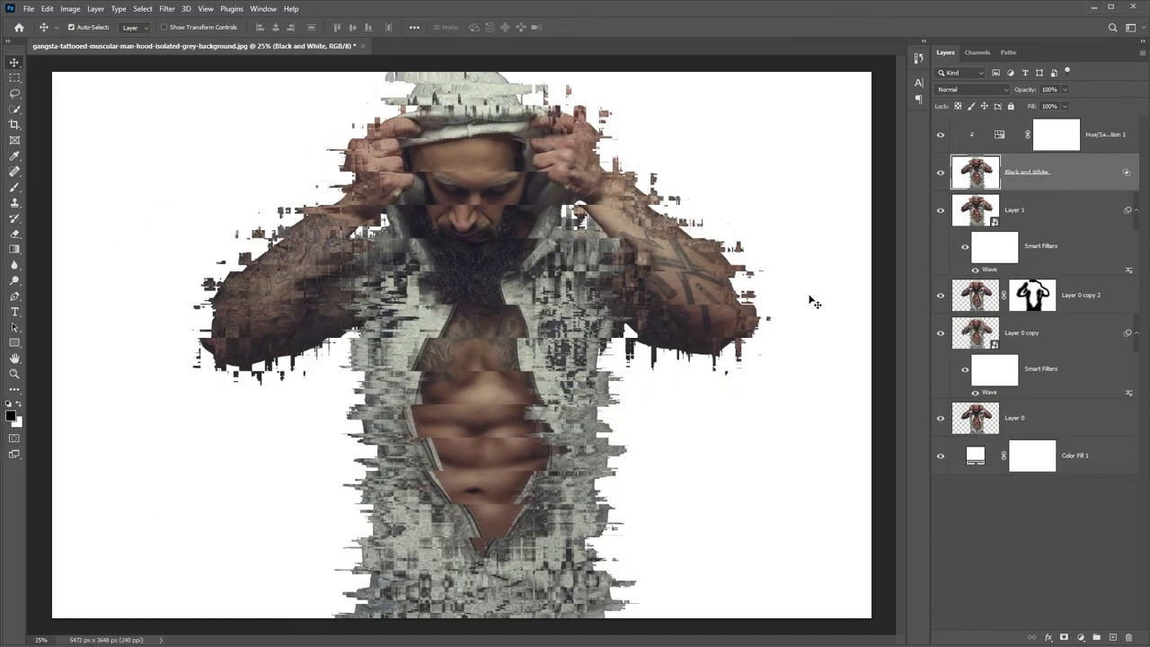
pyautogui.press('Right')
pyautogui.press('Right')
pyautogui.press('Right')
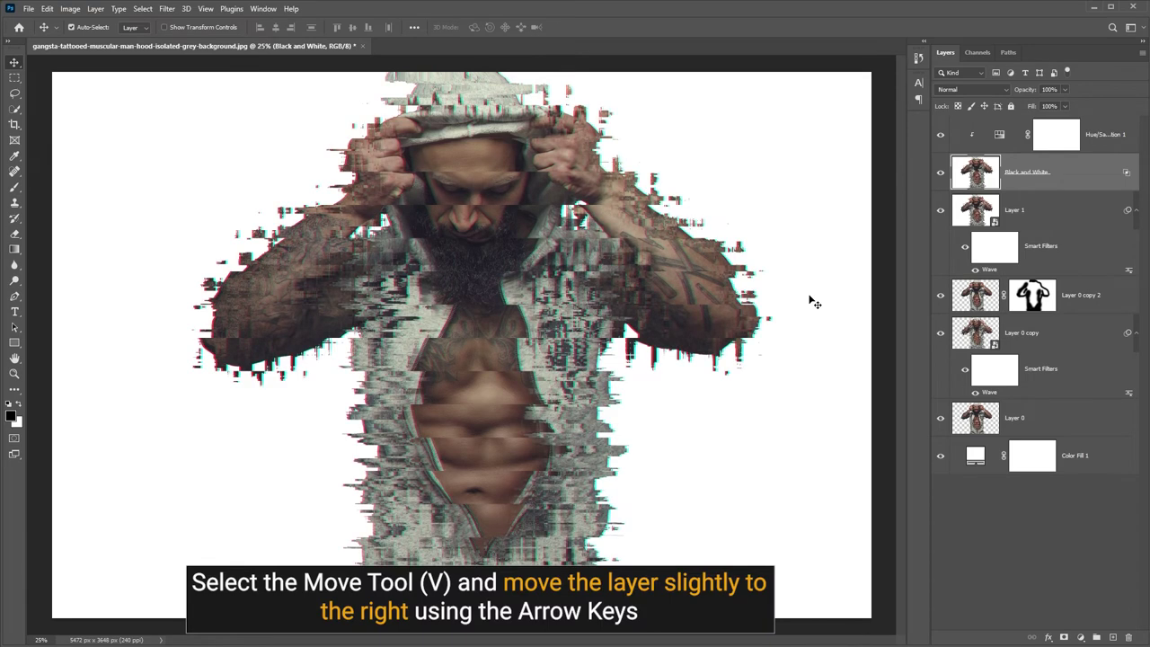
pyautogui.press('Right')
pyautogui.press('Right')
pyautogui.press('Right')
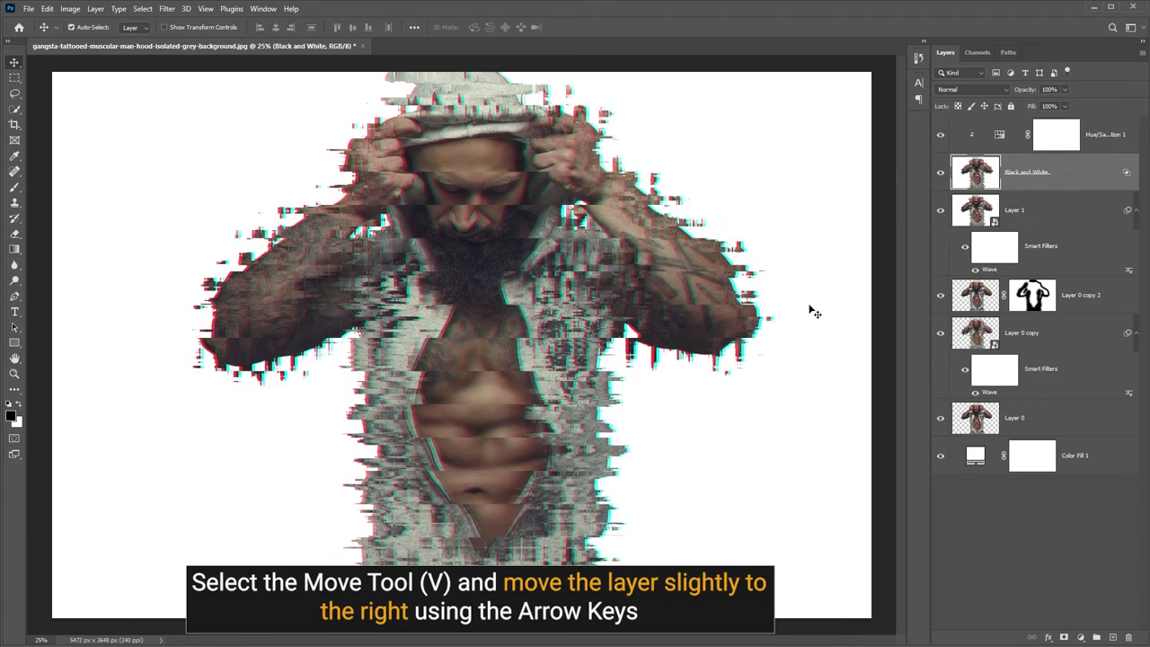
# Step: Create a top layer named TV Lines, fill it with white, and convert it to a smart object
pyautogui.click(1101, 144)
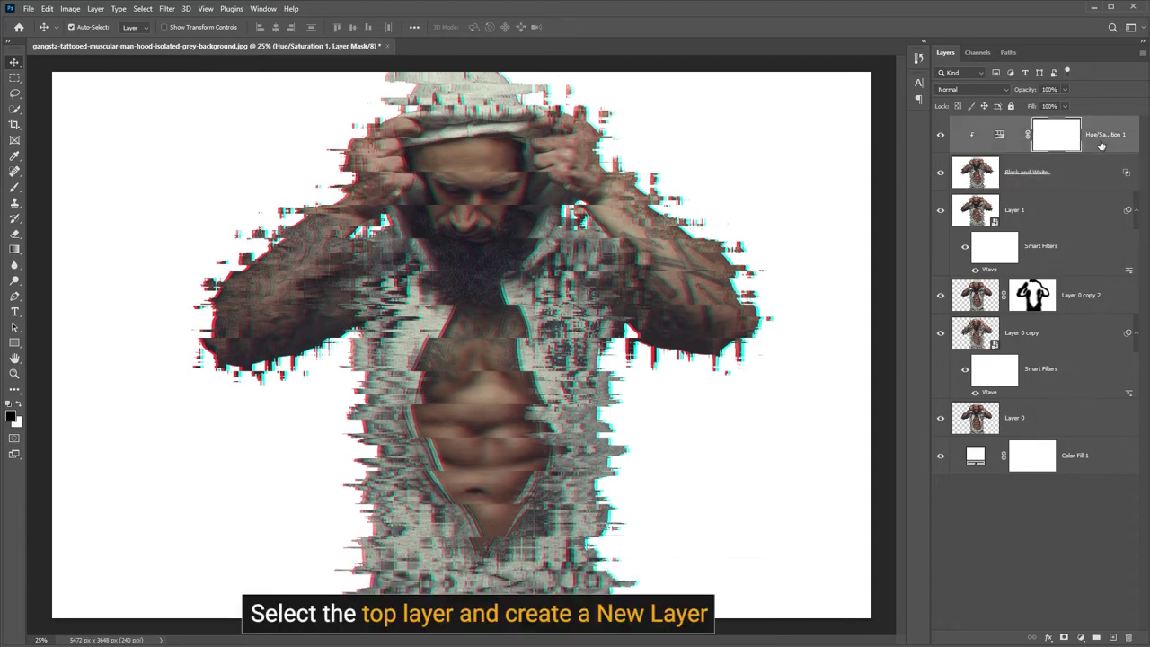
pyautogui.click(1113, 637)
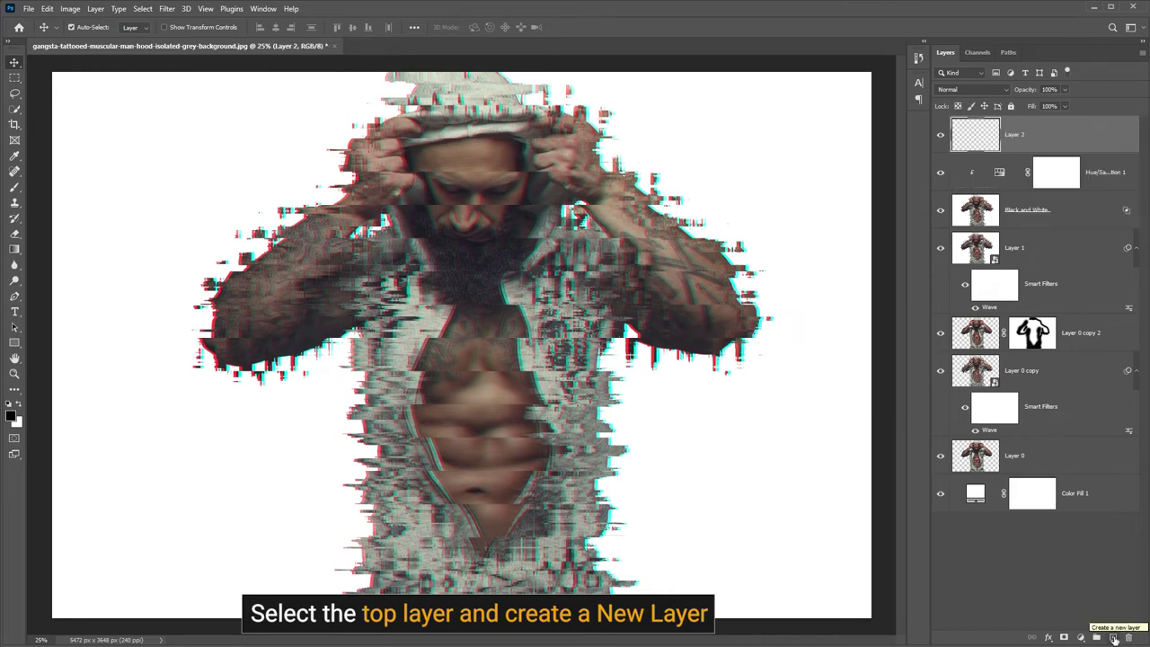
pyautogui.doubleClick(1013, 135)
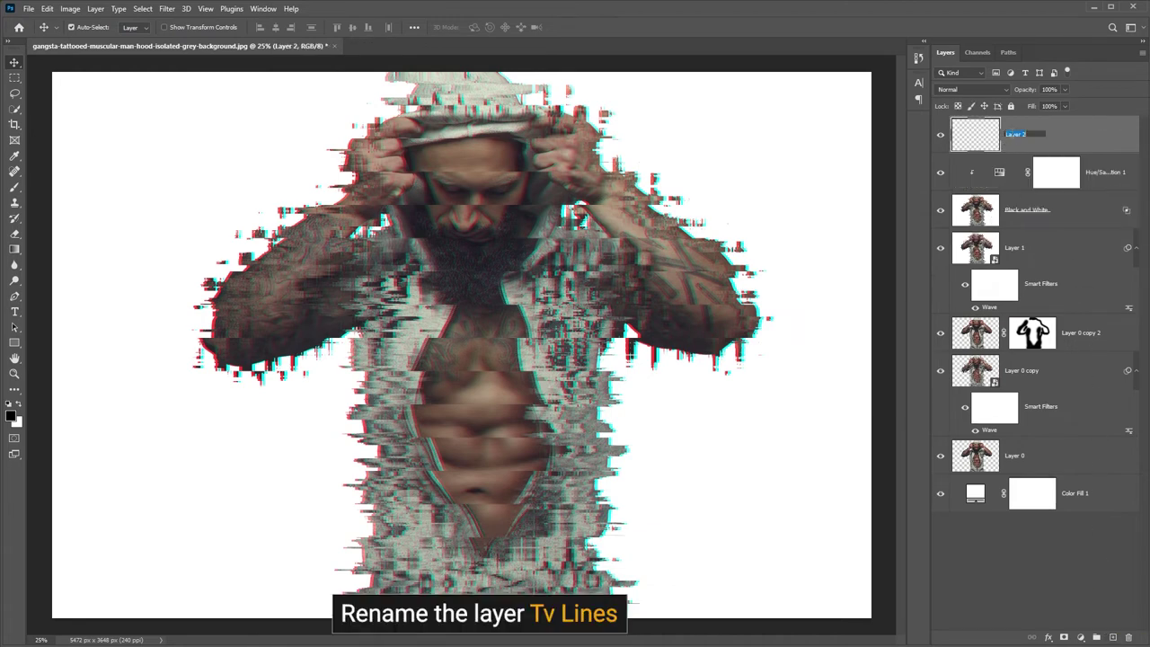
pyautogui.write('TV Lines')
pyautogui.press('Return')
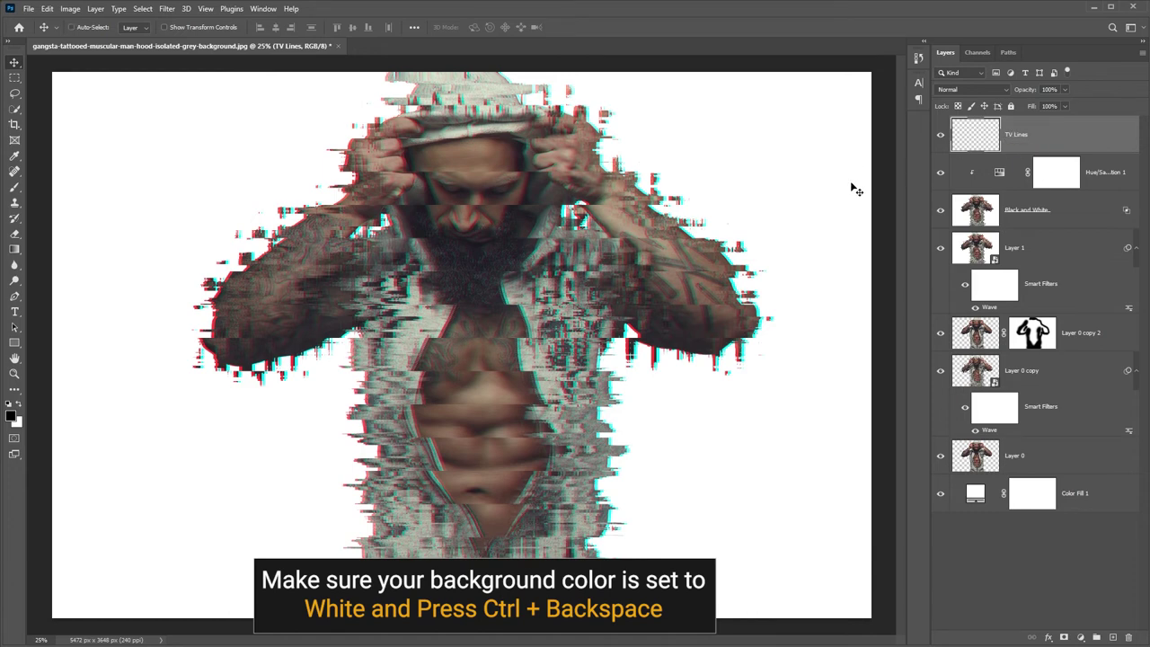
pyautogui.hotkey('ctrl', 'BackSpace')
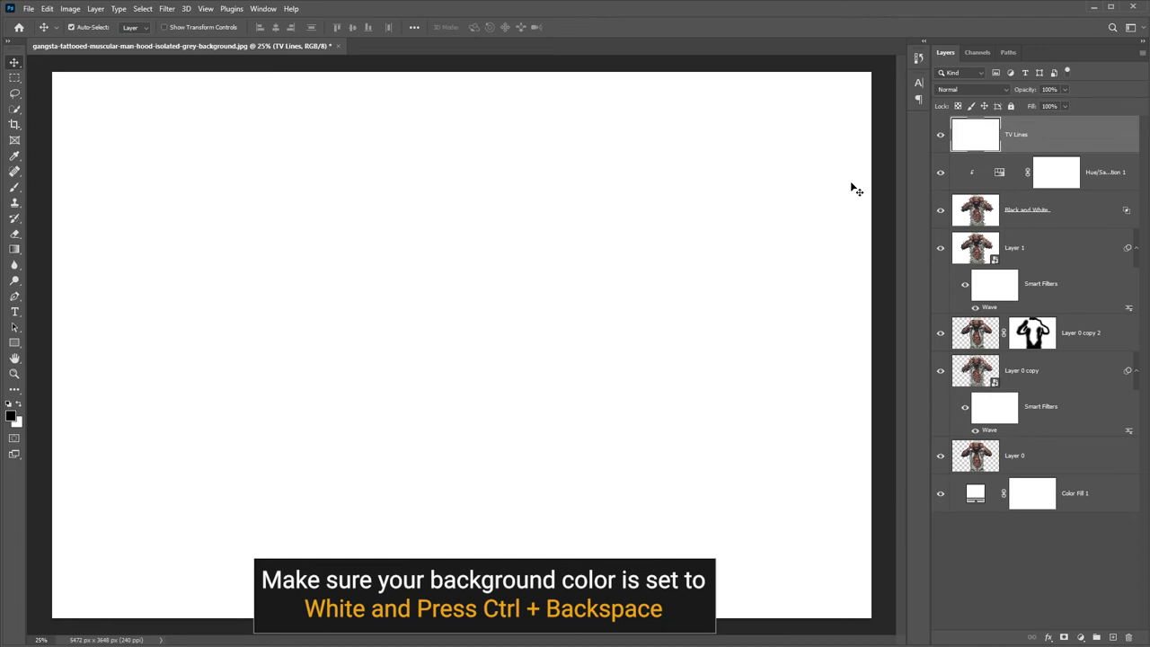
pyautogui.rightClick(1047, 144)
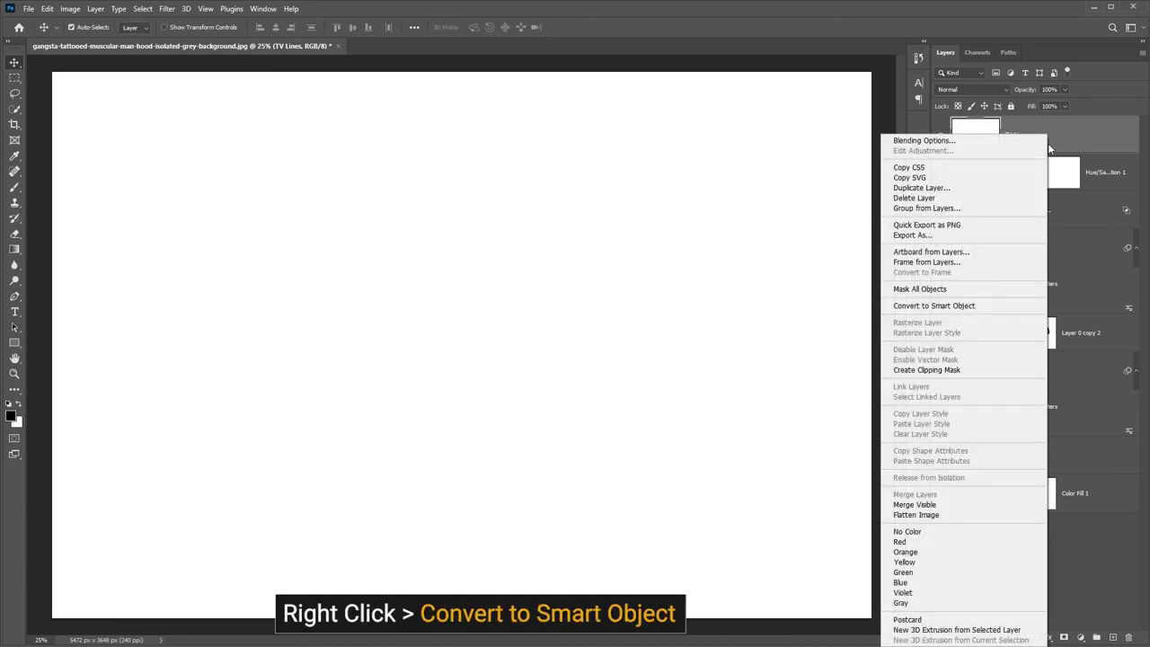
pyautogui.click(960, 305)
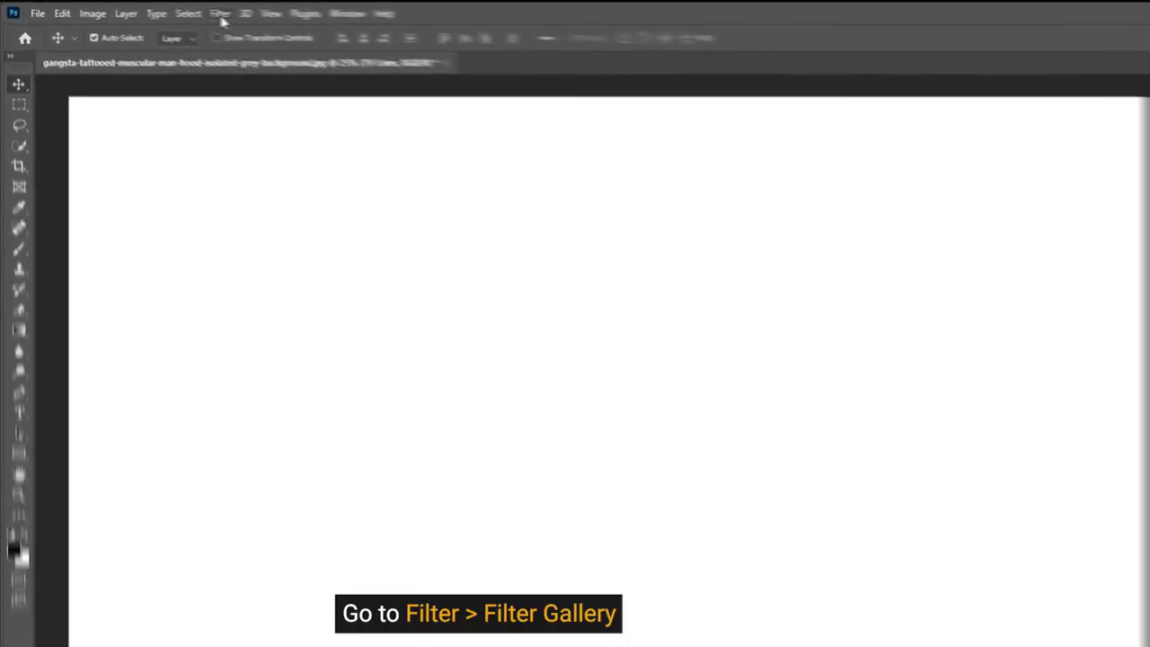
# Step: Apply Filter Gallery's Sketch > Halftone Pattern to TV Lines: Size 5, Contrast 0, Line pattern
pyautogui.click(166, 9)
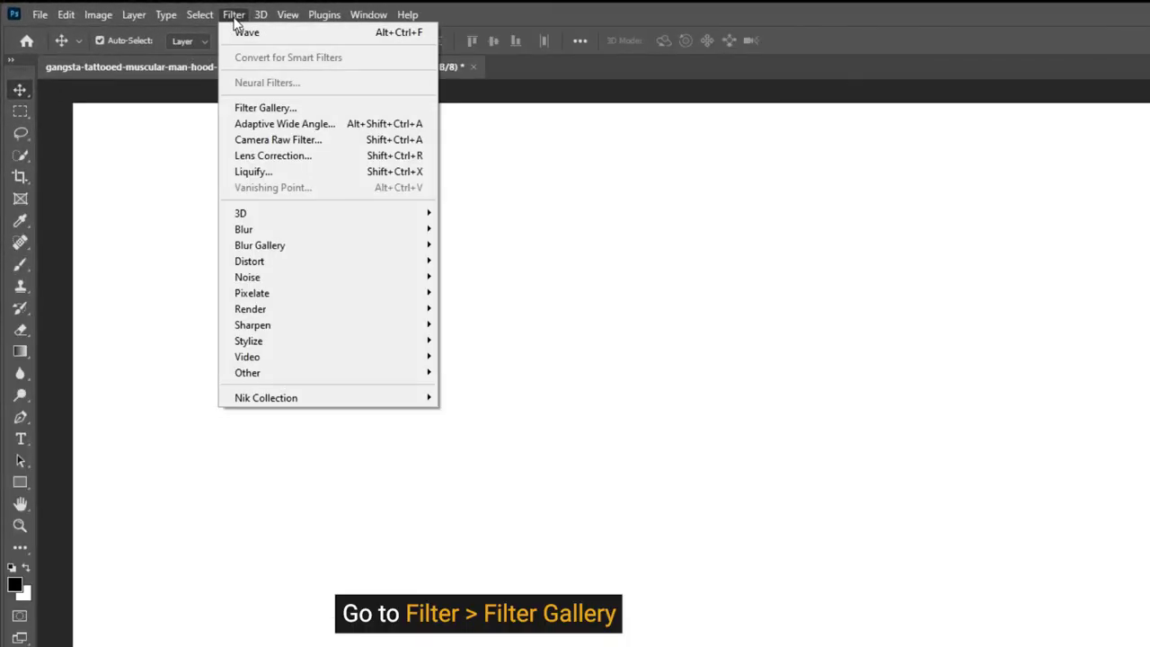
pyautogui.click(254, 108)
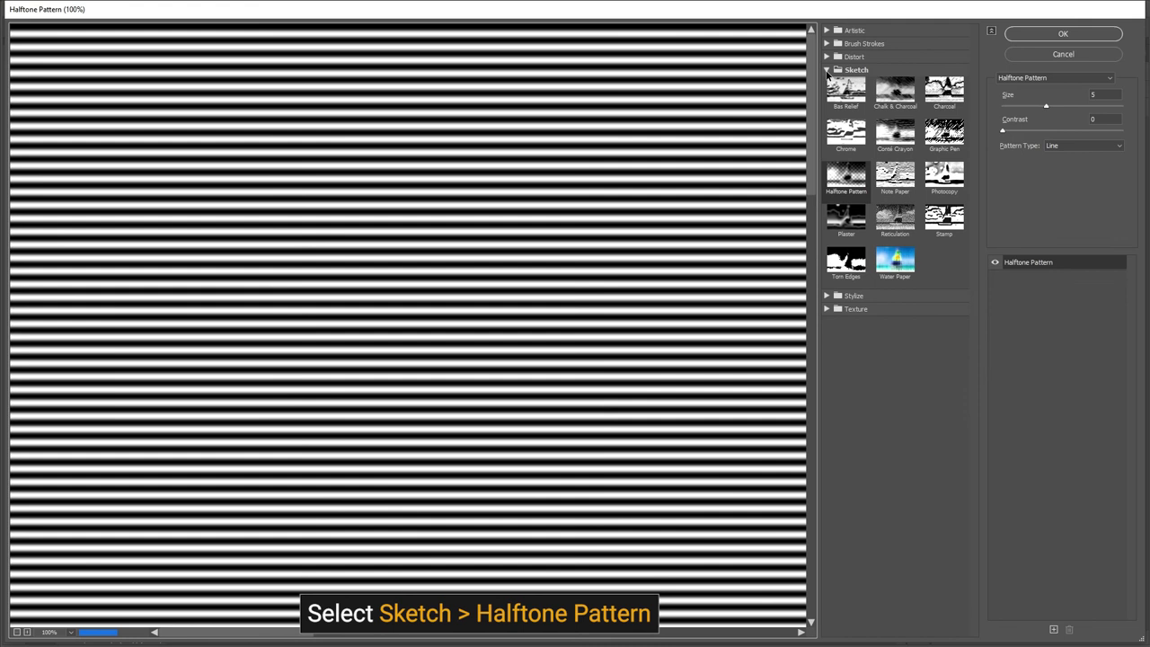
pyautogui.click(827, 71)
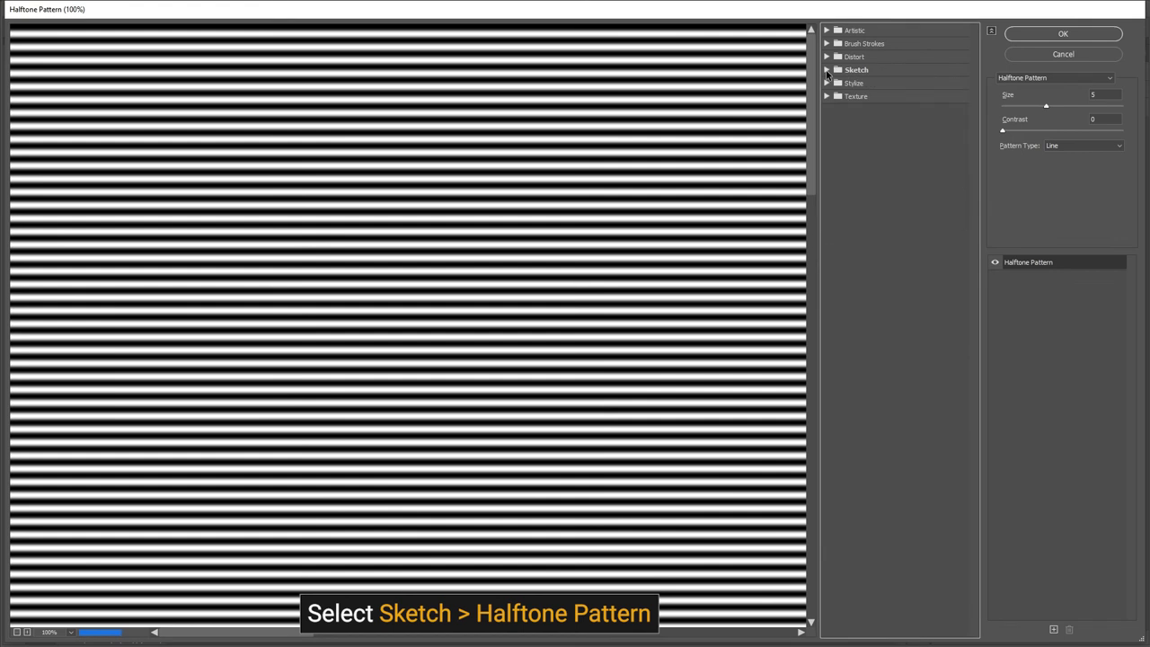
pyautogui.click(828, 71)
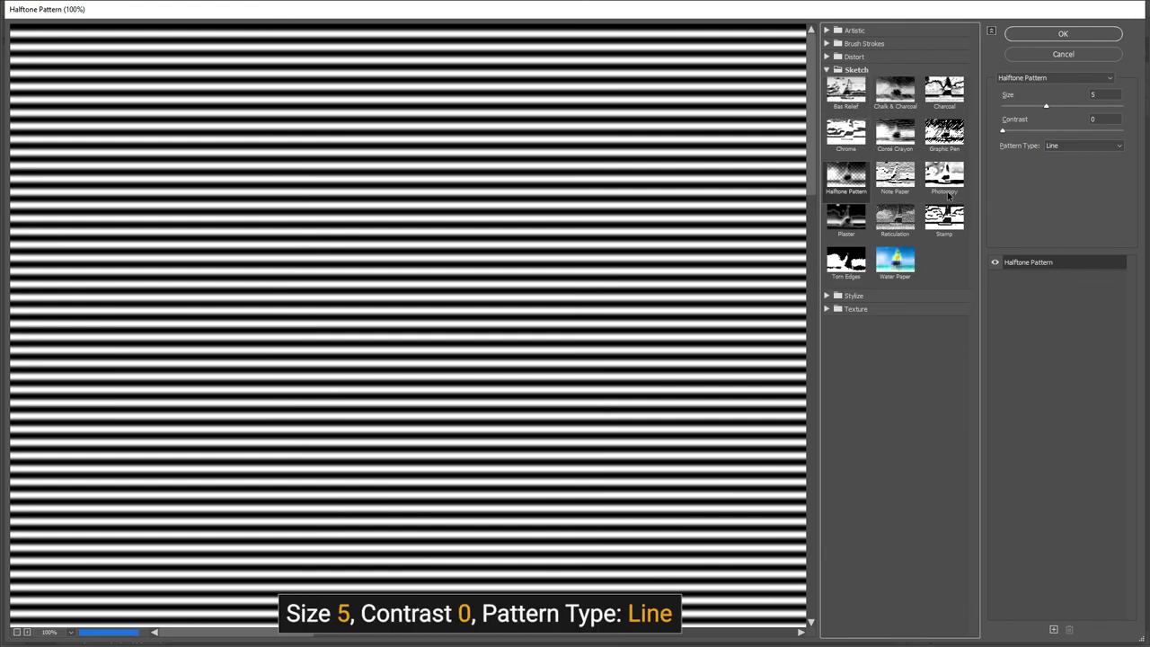
pyautogui.click(1038, 36)
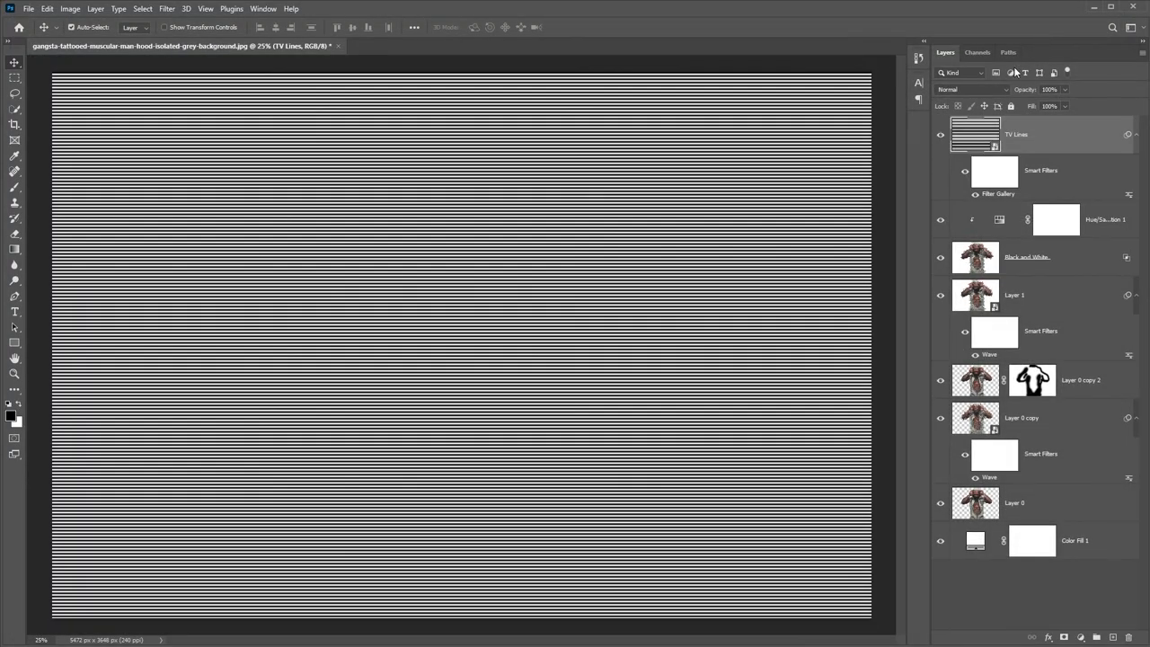
# Step: Set the TV Lines layer to Soft Light blend mode at 41% opacity
pyautogui.click(1006, 90)
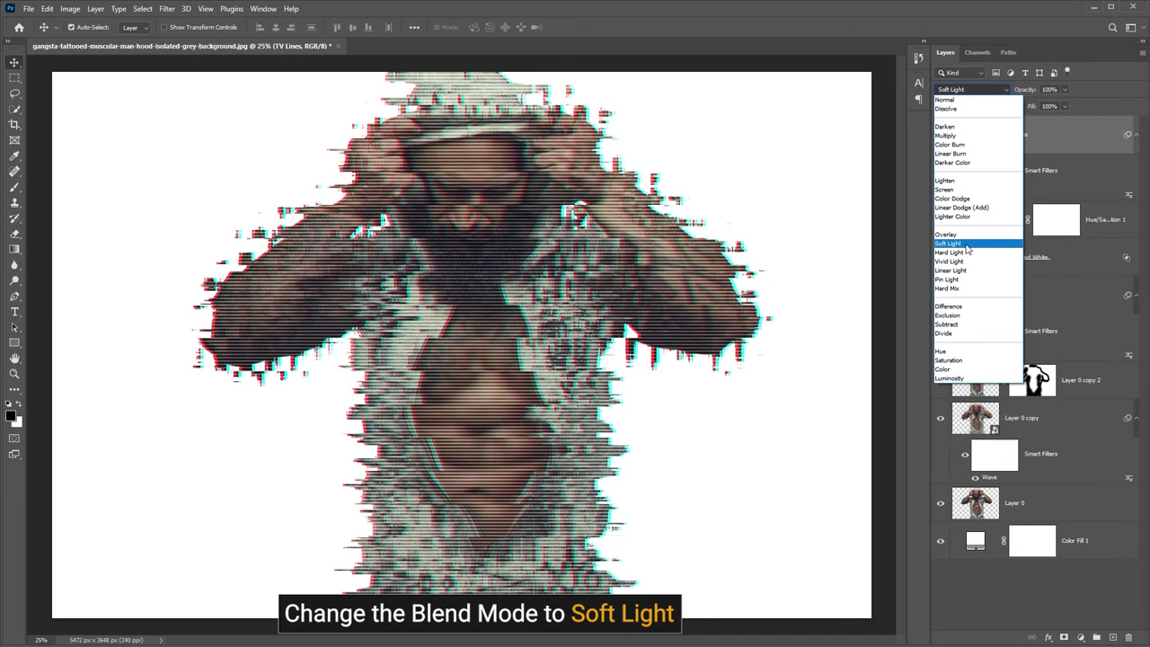
pyautogui.click(965, 245)
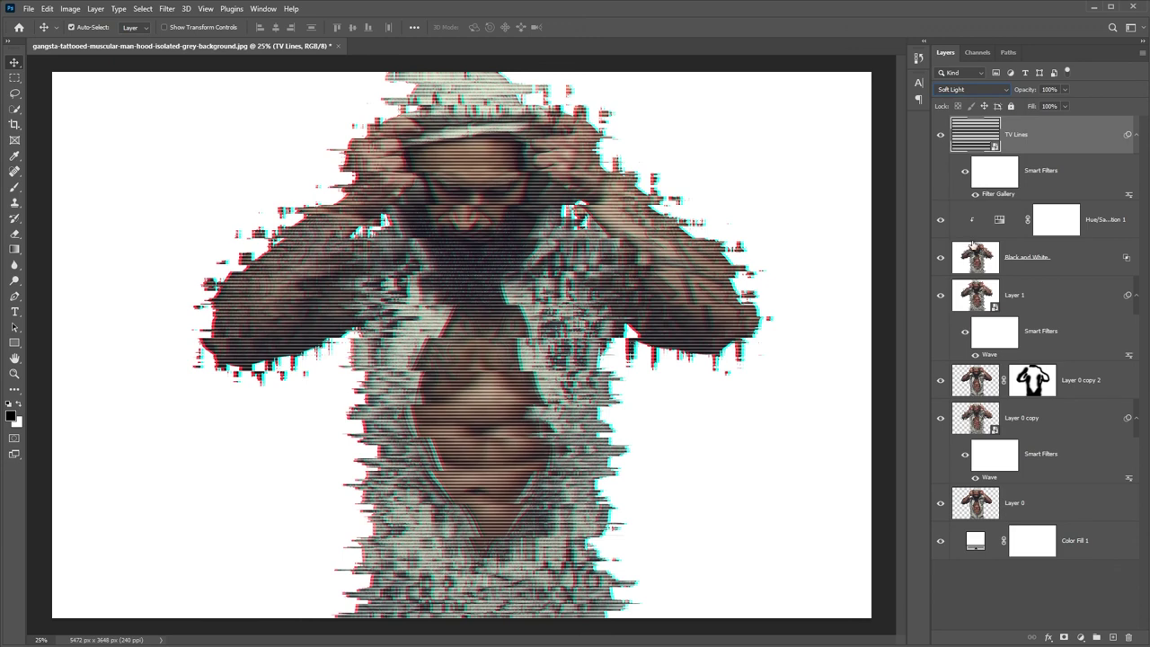
pyautogui.click(1064, 90)
pyautogui.moveTo(1066, 105); pyautogui.dragTo(1034, 106)
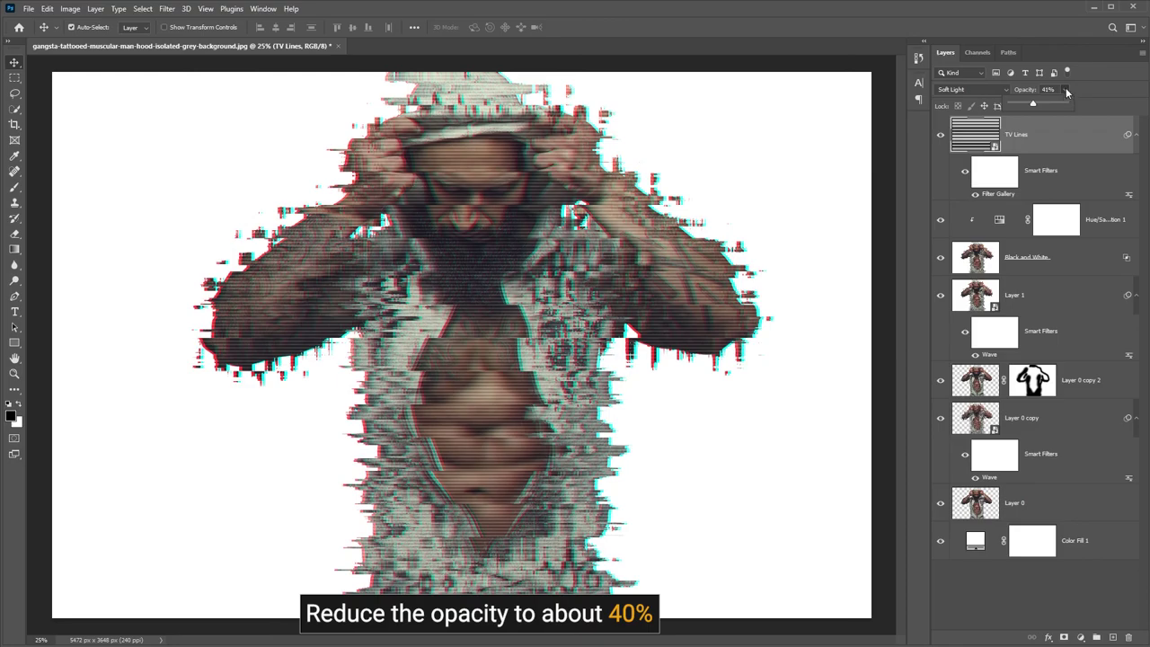
pyautogui.click(1066, 93)
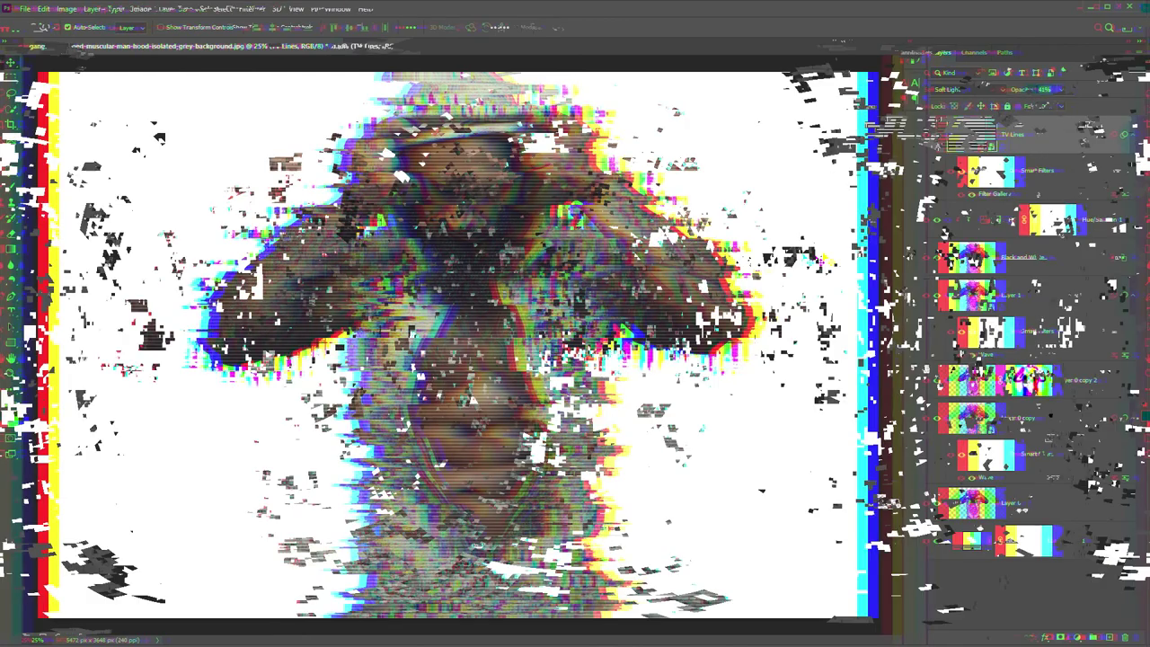